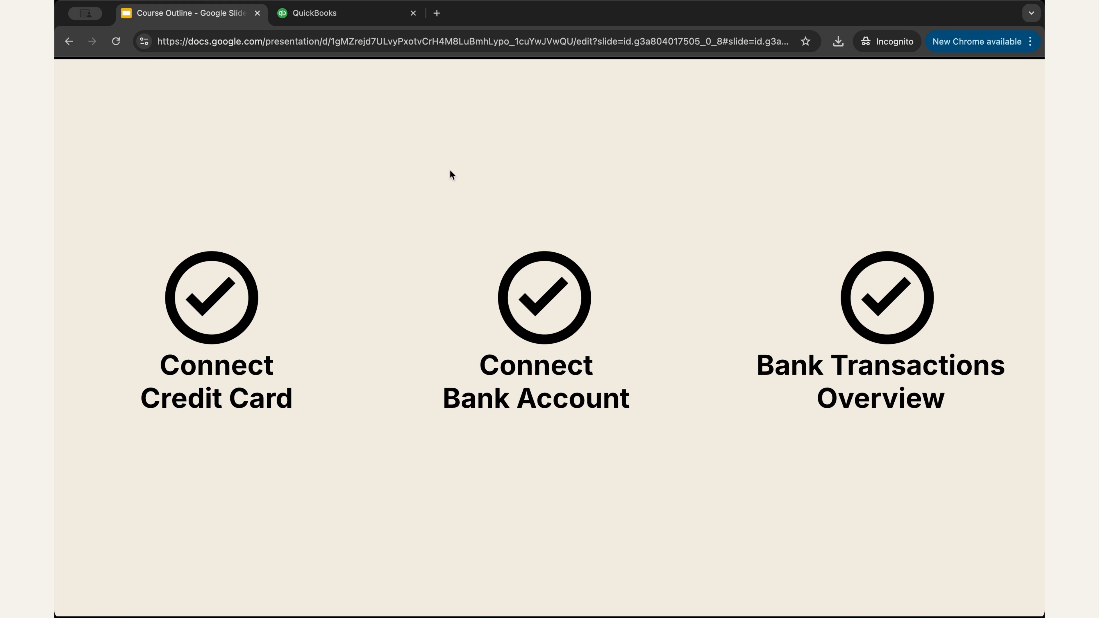
Step: Switch from the Course Outline slides to the QuickBooks browser tab
click(320, 23)
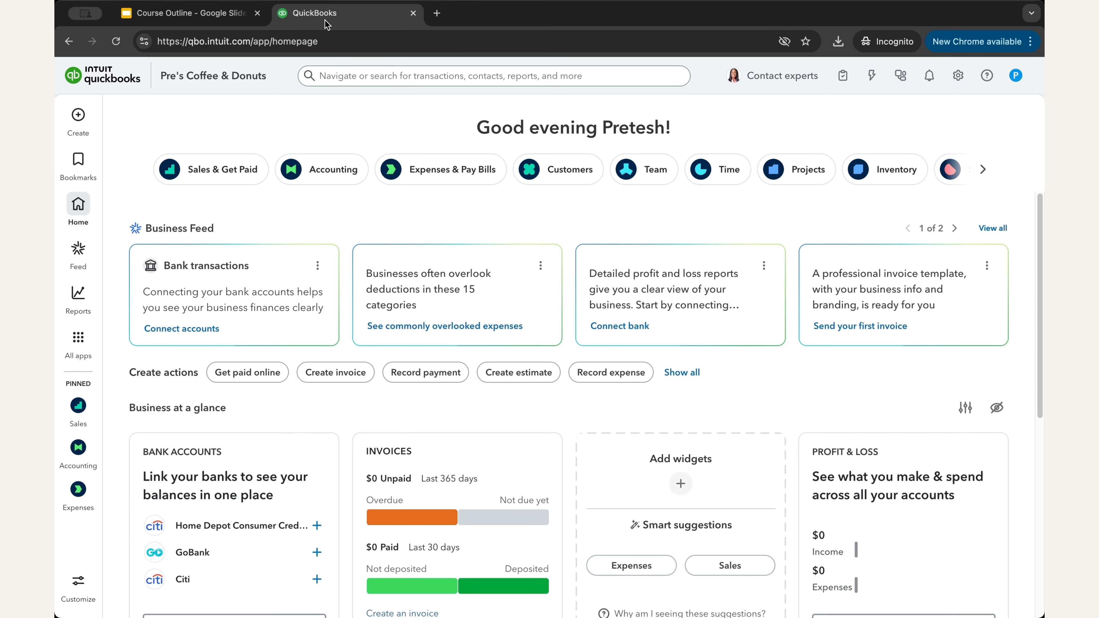
Step: Open Bank transactions from the Accounting menu and collapse the My Apps side panel
mouse_move(63, 452)
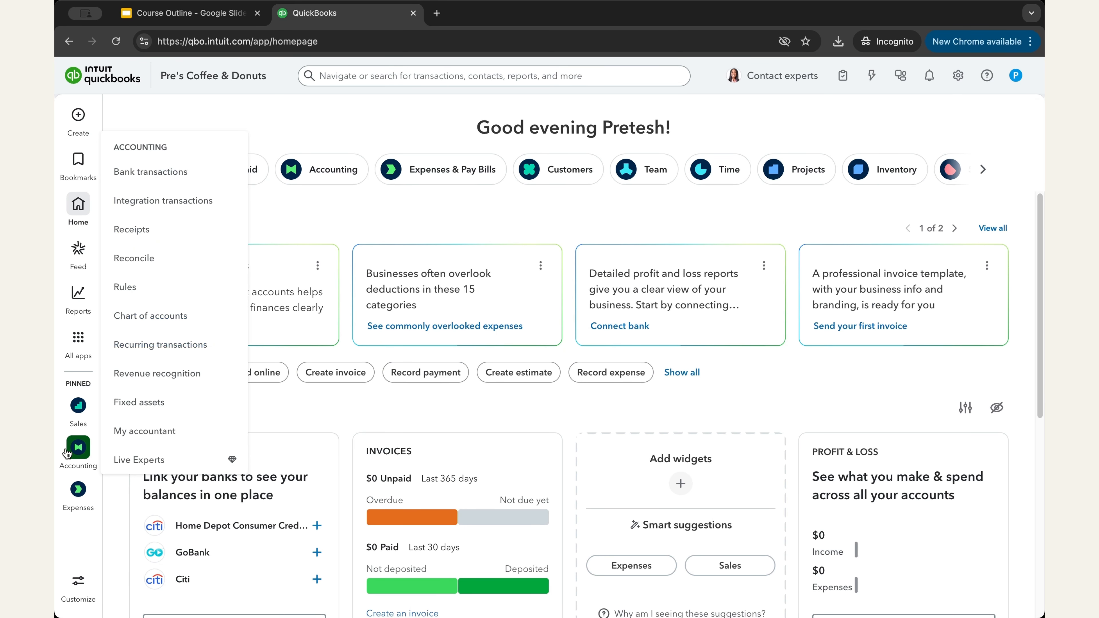
click(153, 180)
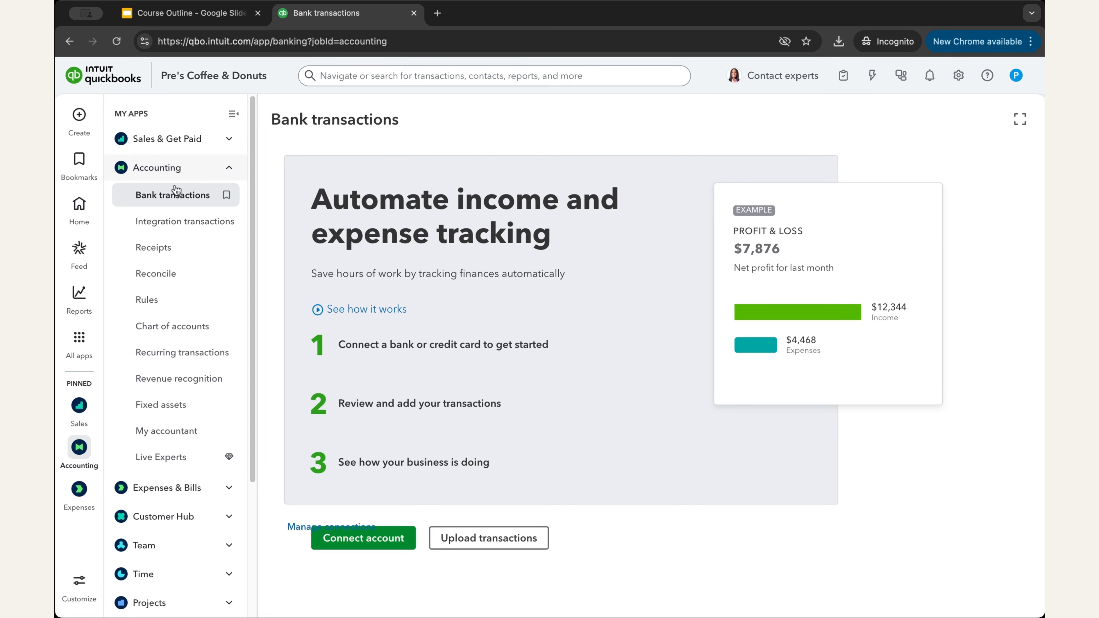
click(232, 117)
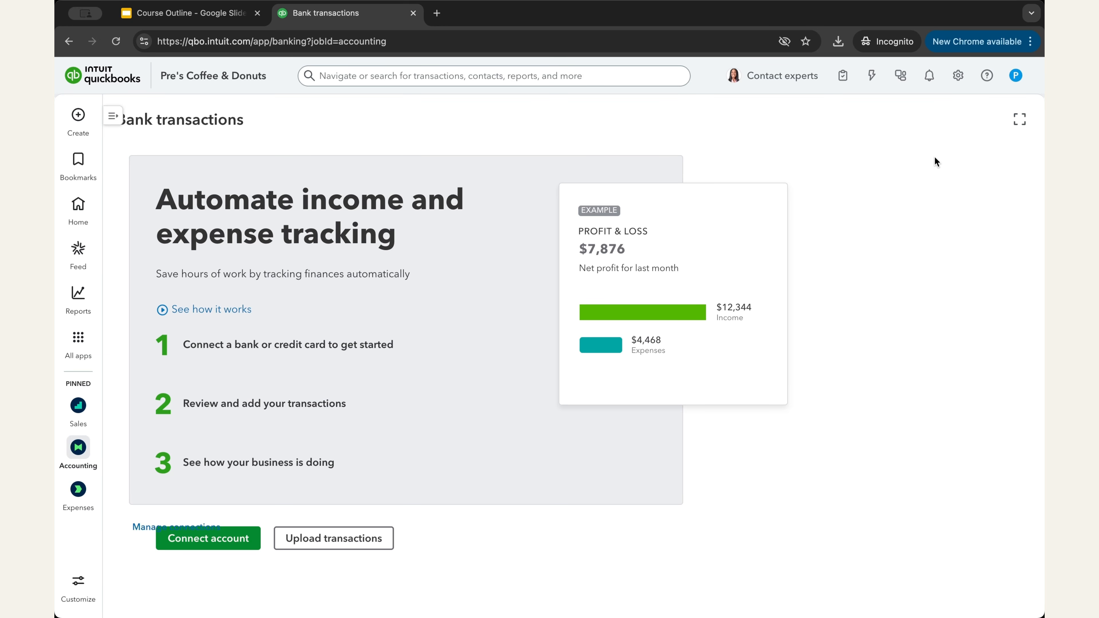
Step: Start connecting an account, try the Bank of America sign-in, then back out to the bank list
click(202, 546)
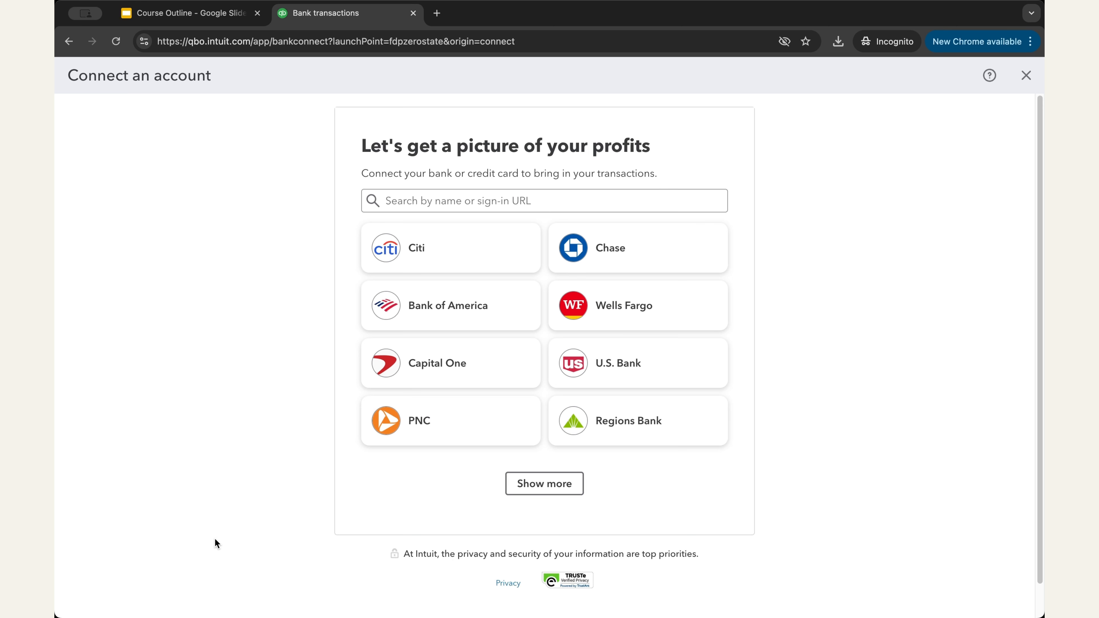
click(485, 198)
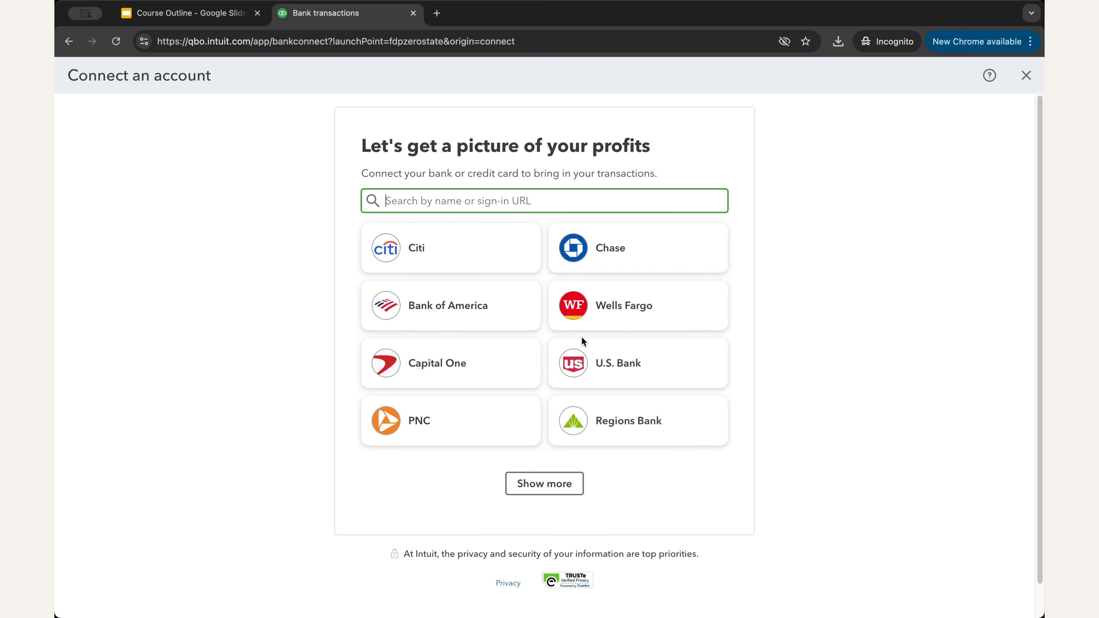
click(484, 312)
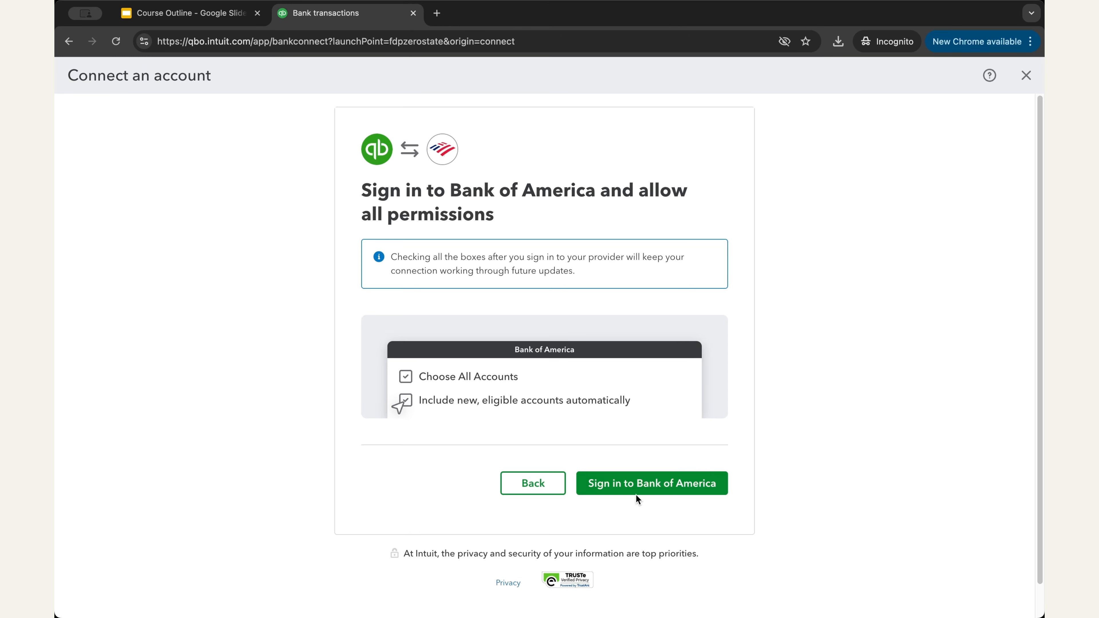
click(633, 483)
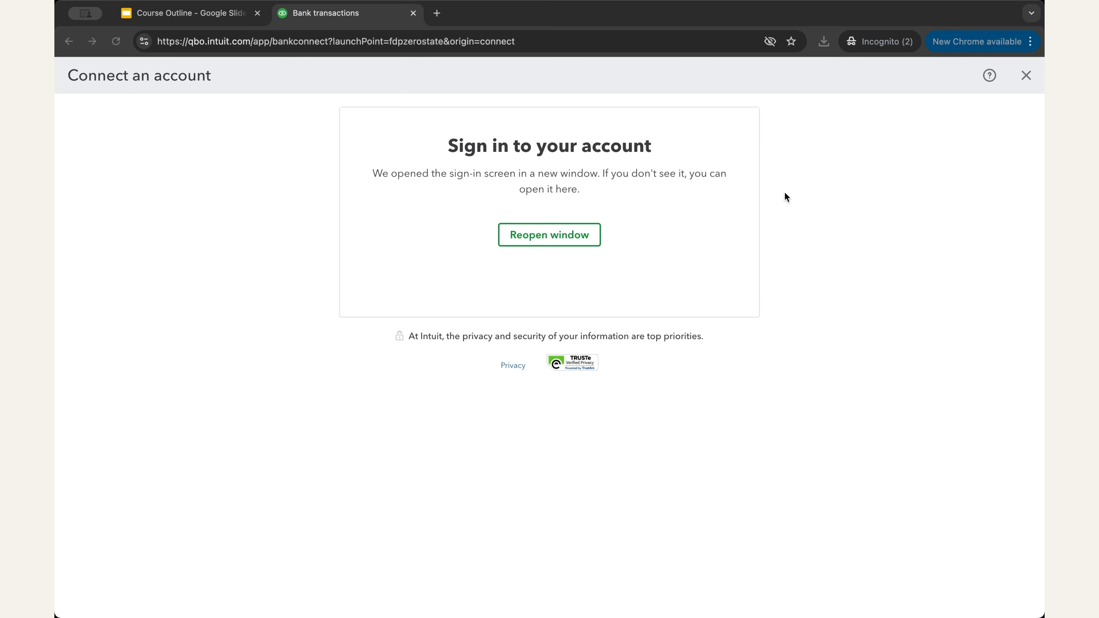
click(608, 323)
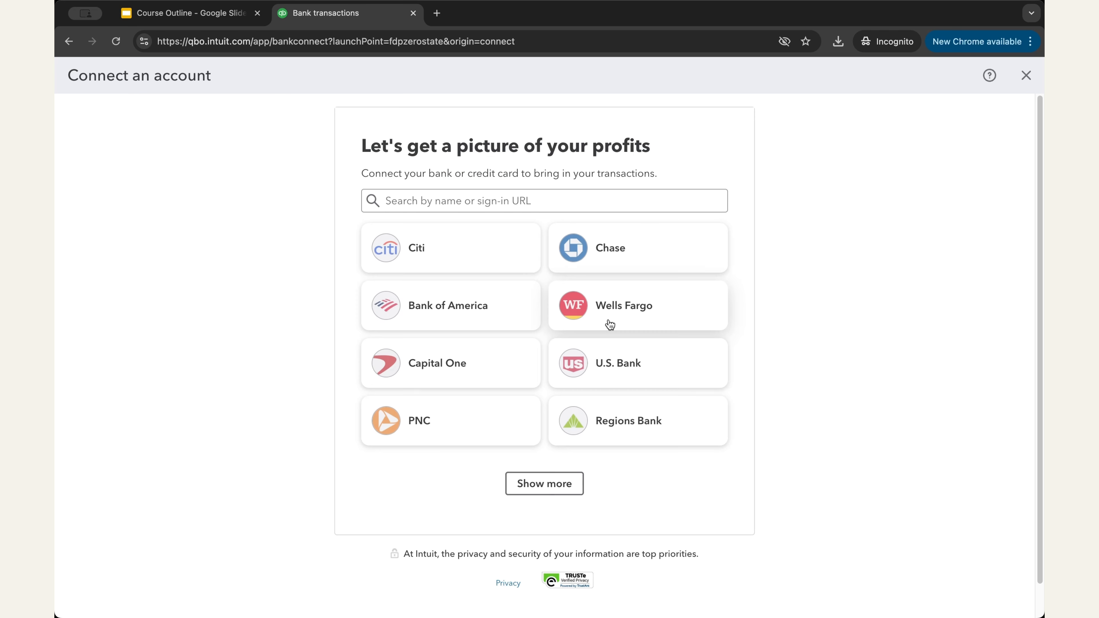
Step: Search 'amex', choose American Express and open its sign-in window
click(472, 200)
text(amex)
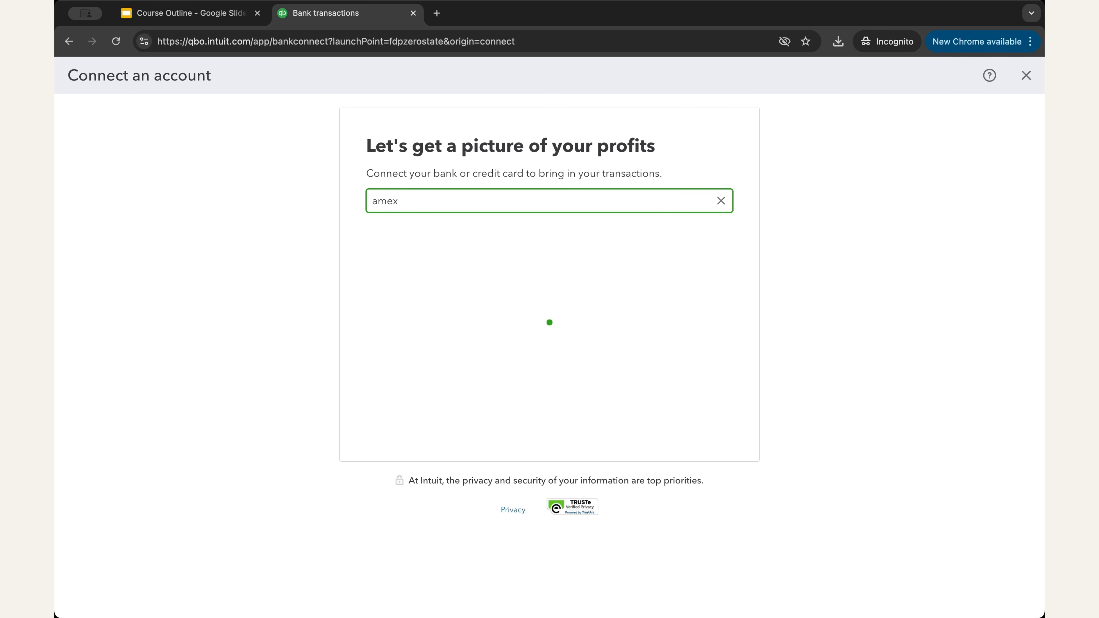
click(502, 288)
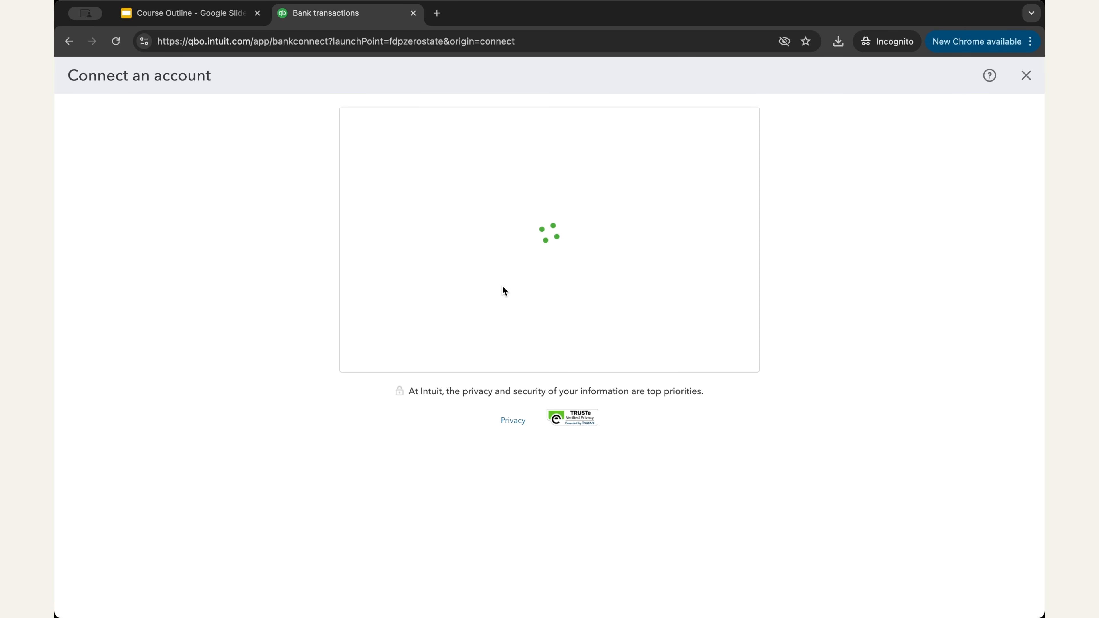
scroll(490, 245, down, 3)
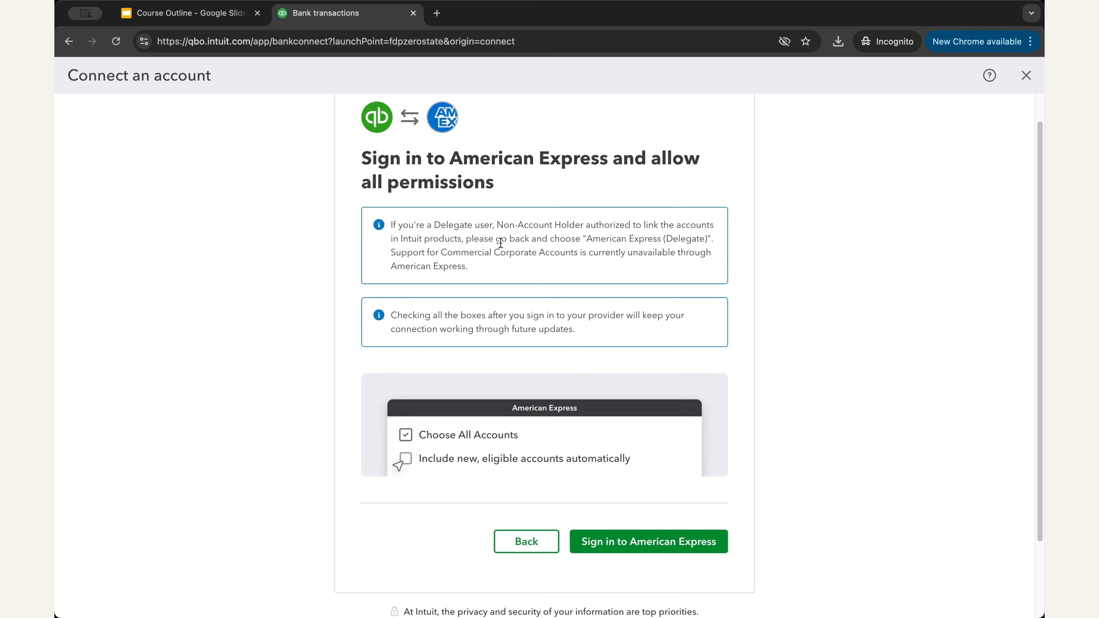
click(624, 459)
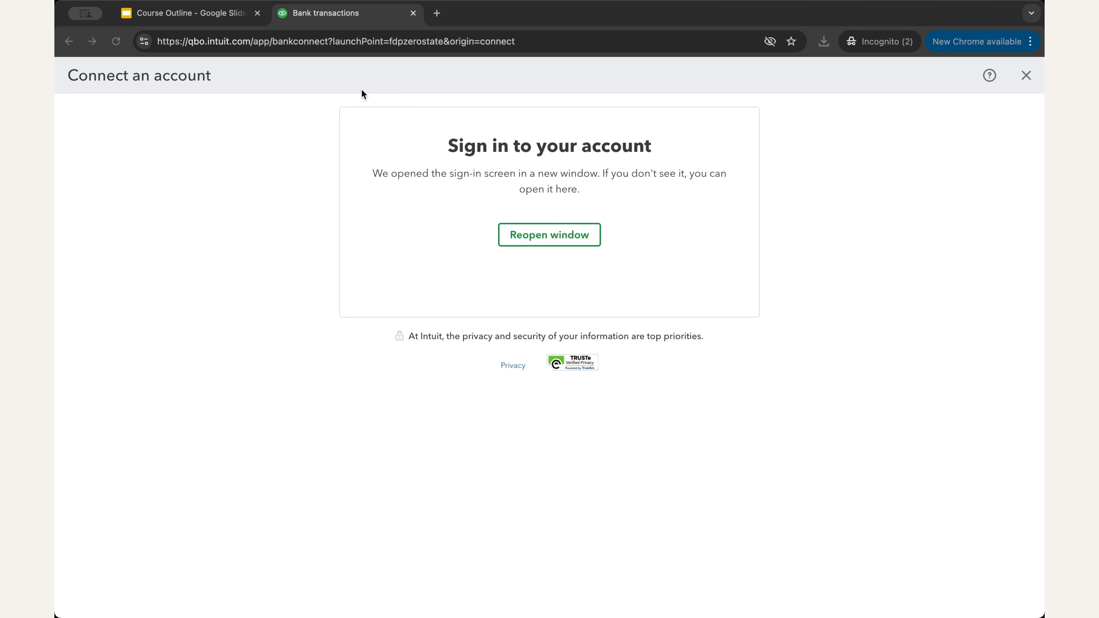
Step: Finish the American Express connection and return to Bank transactions with Done
click(620, 320)
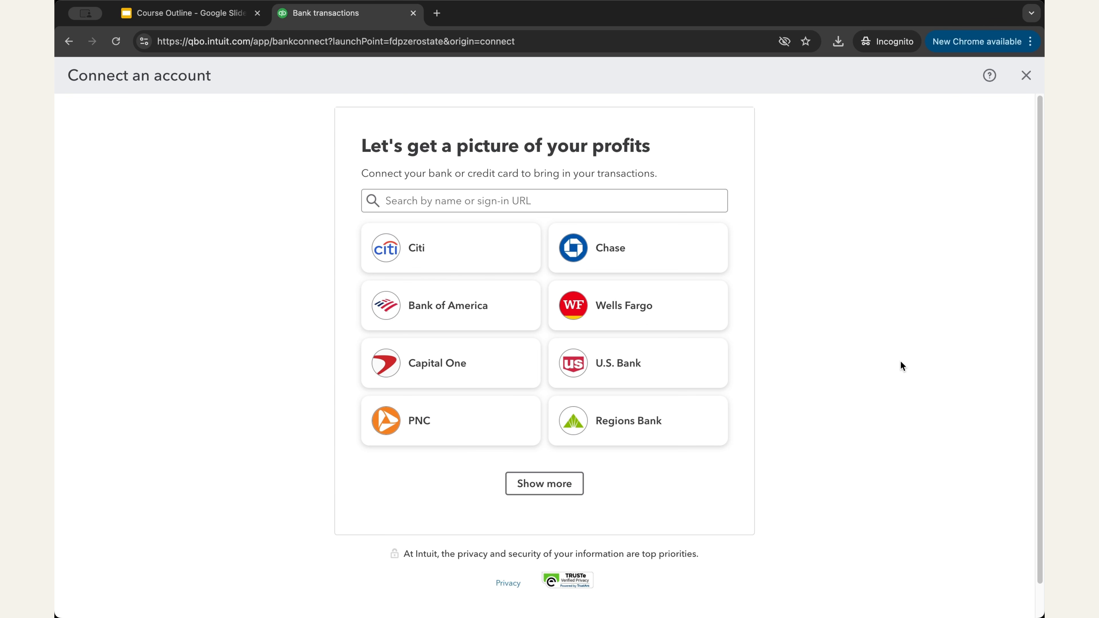
click(458, 203)
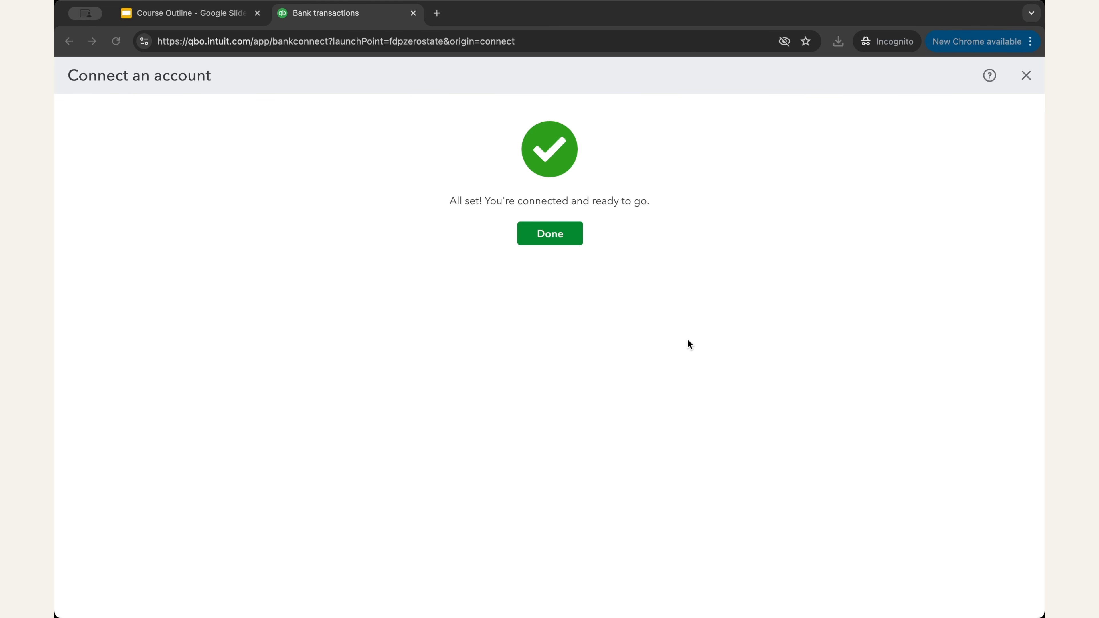
click(556, 234)
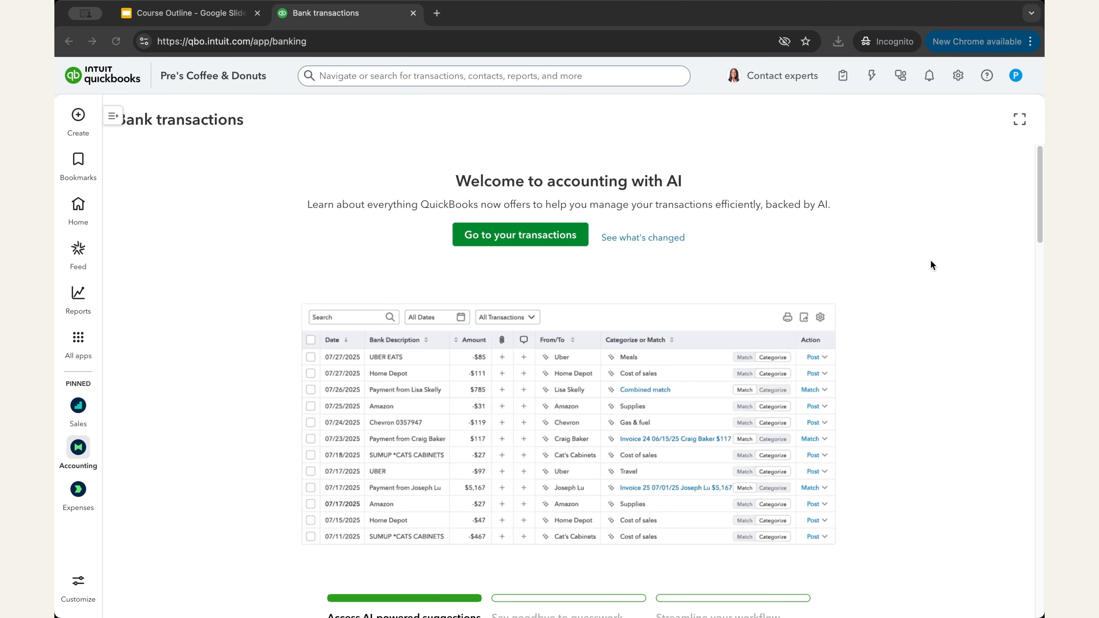
scroll(930, 267, down, 15)
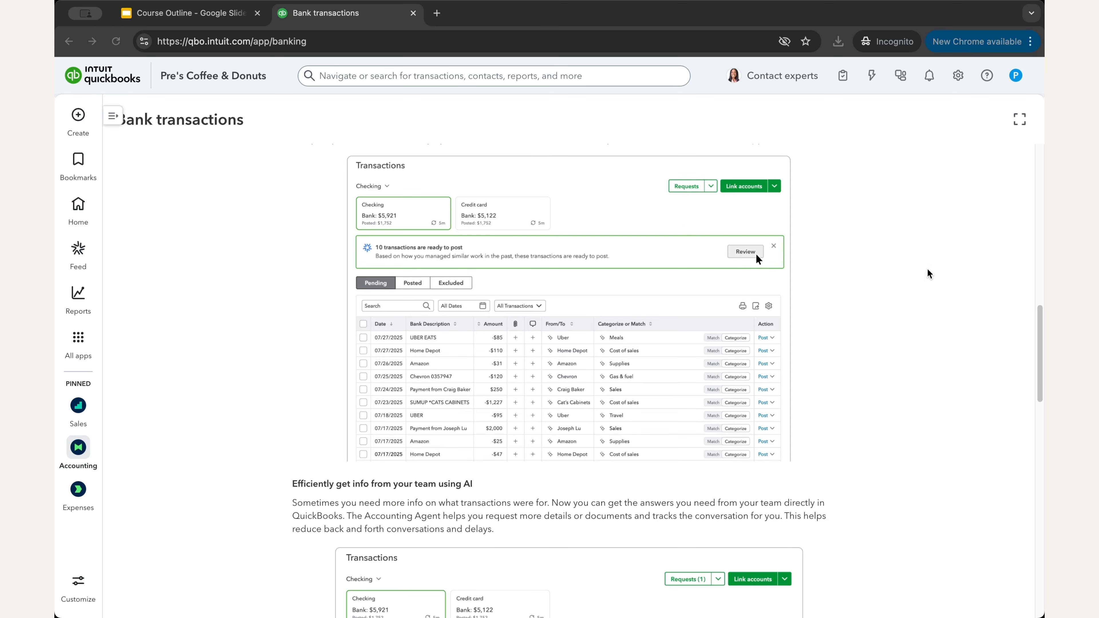
scroll(923, 275, down, 15)
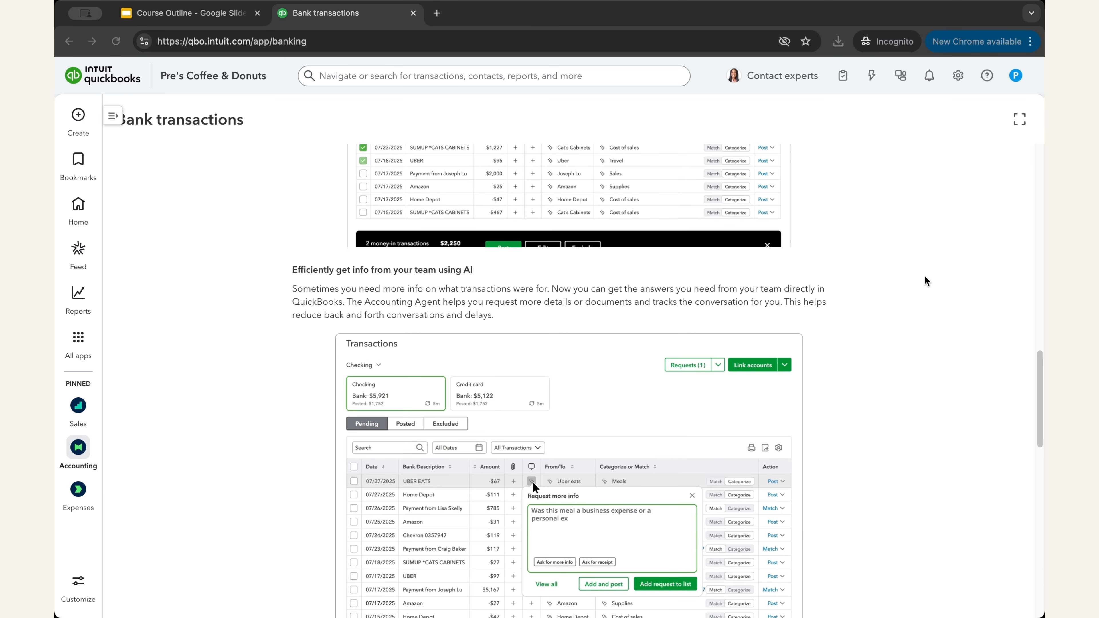
scroll(922, 273, down, 6)
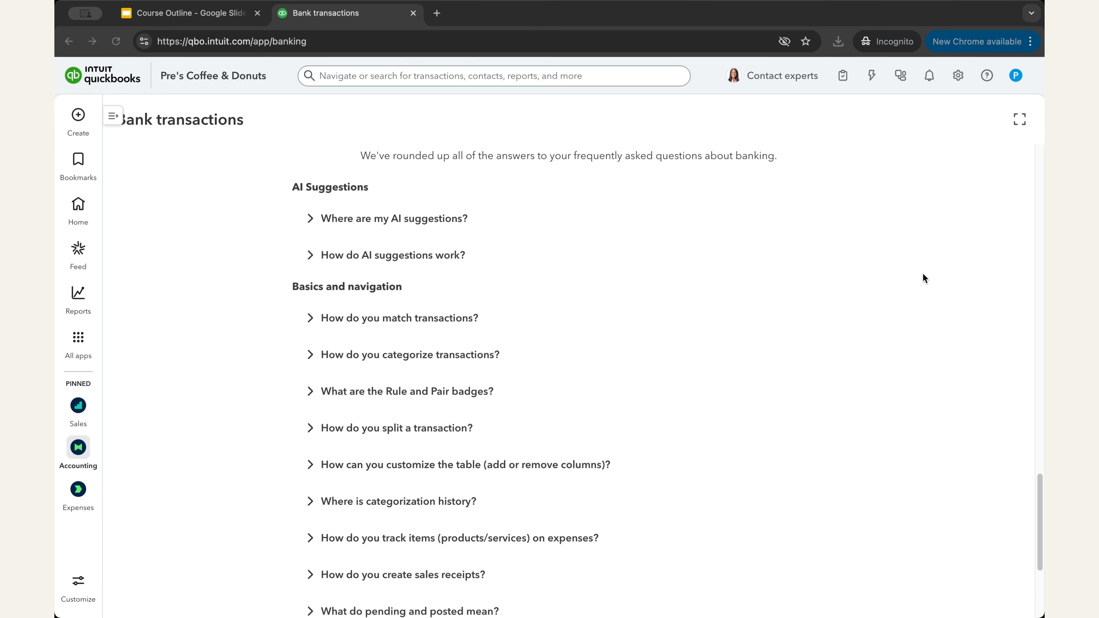
scroll(893, 318, up, 9)
scroll(893, 317, up, 20)
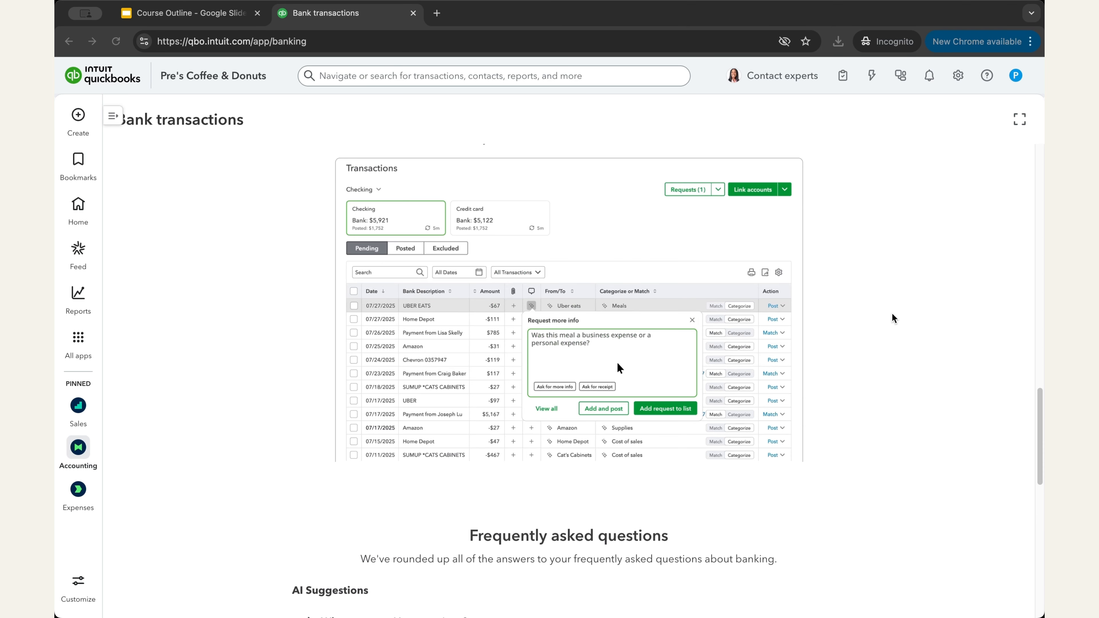
scroll(887, 307, up, 15)
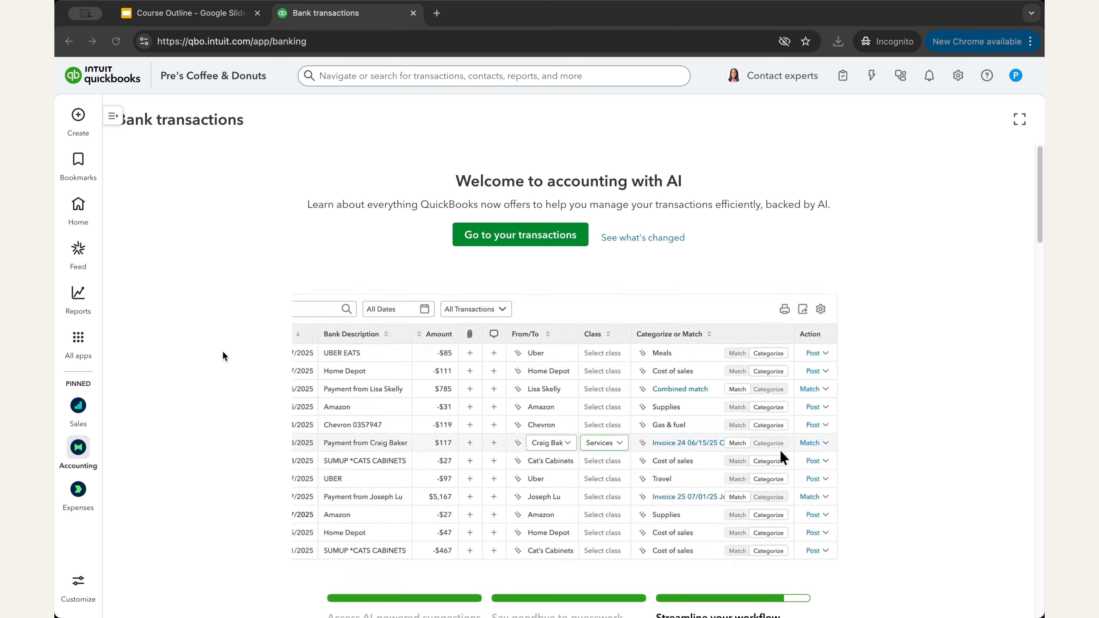
Step: Reload Bank transactions and show the AMEX Platinum card's 189 pending transactions
mouse_move(76, 456)
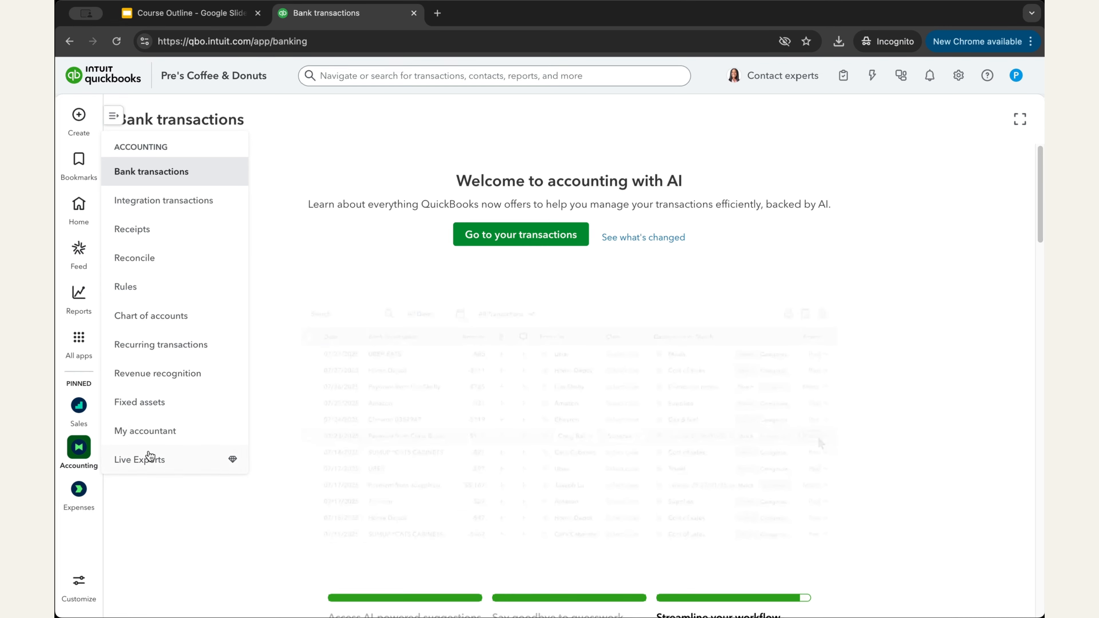
click(179, 176)
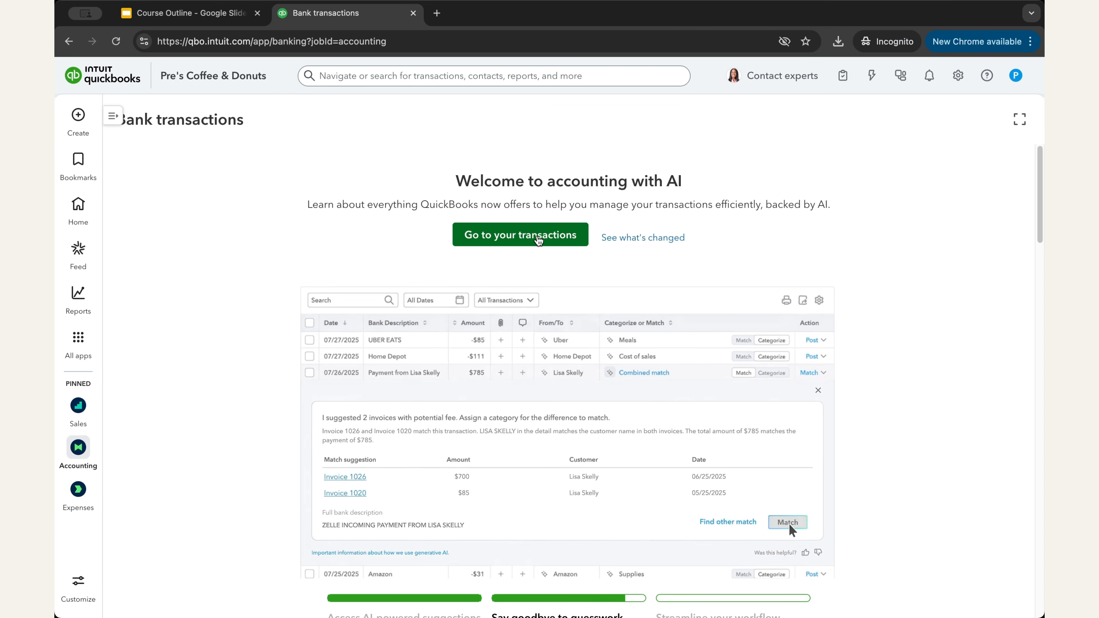
click(557, 241)
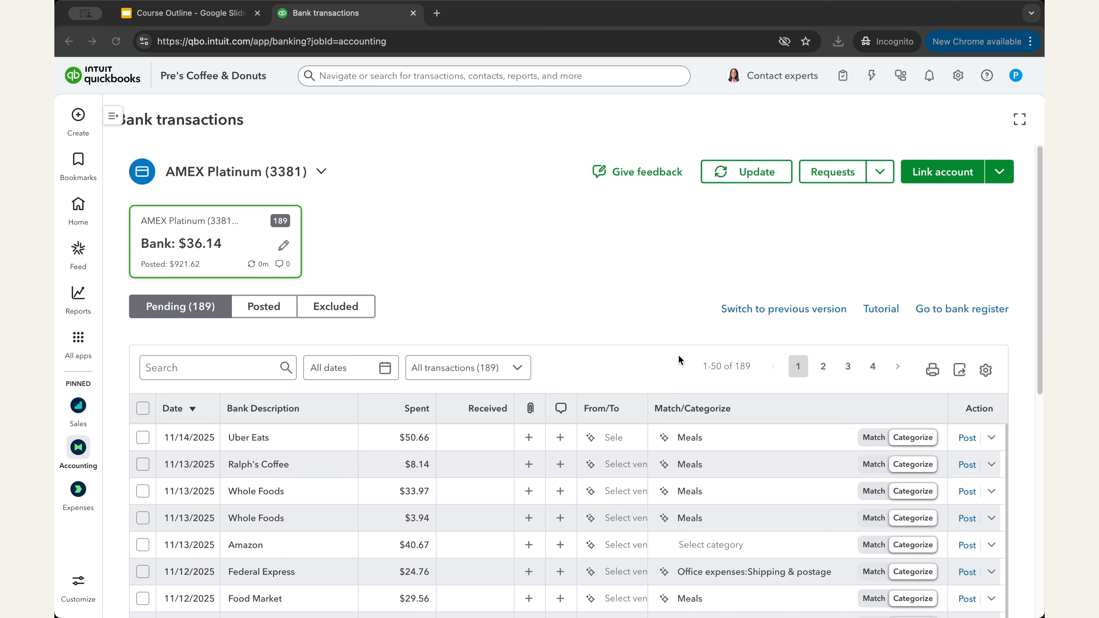
scroll(650, 329, down, 10)
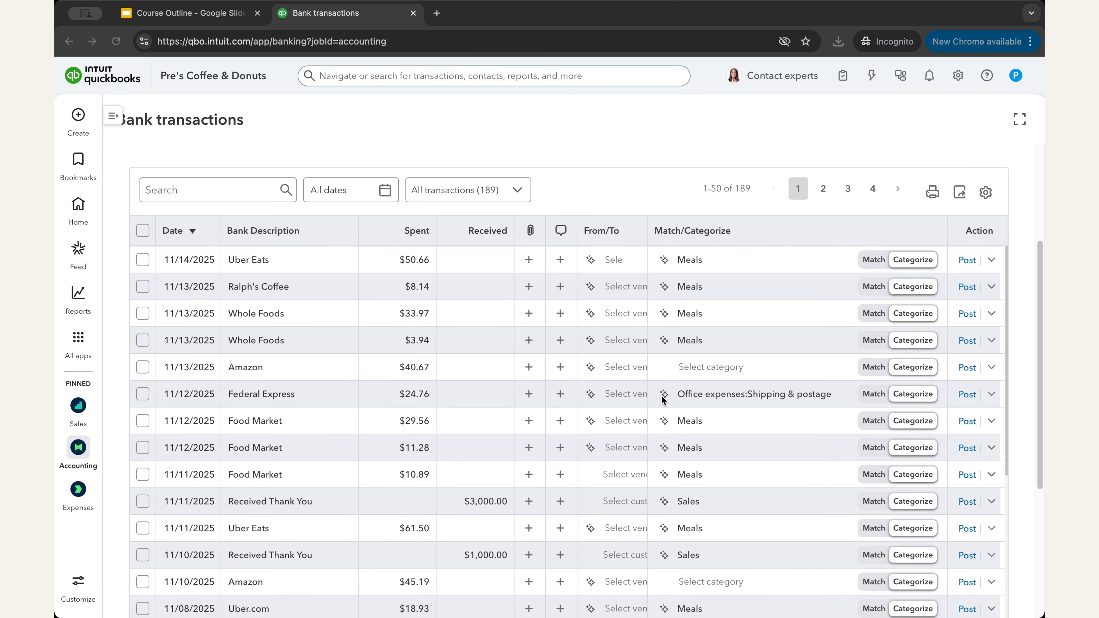
scroll(661, 395, down, 15)
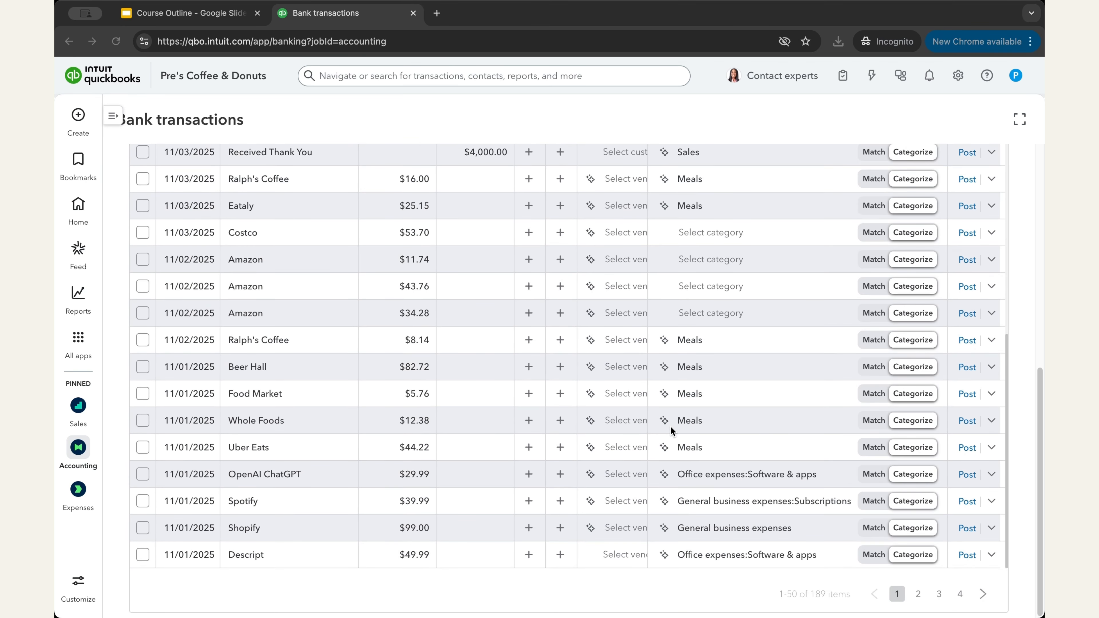
scroll(756, 457, up, 8)
scroll(744, 299, up, 10)
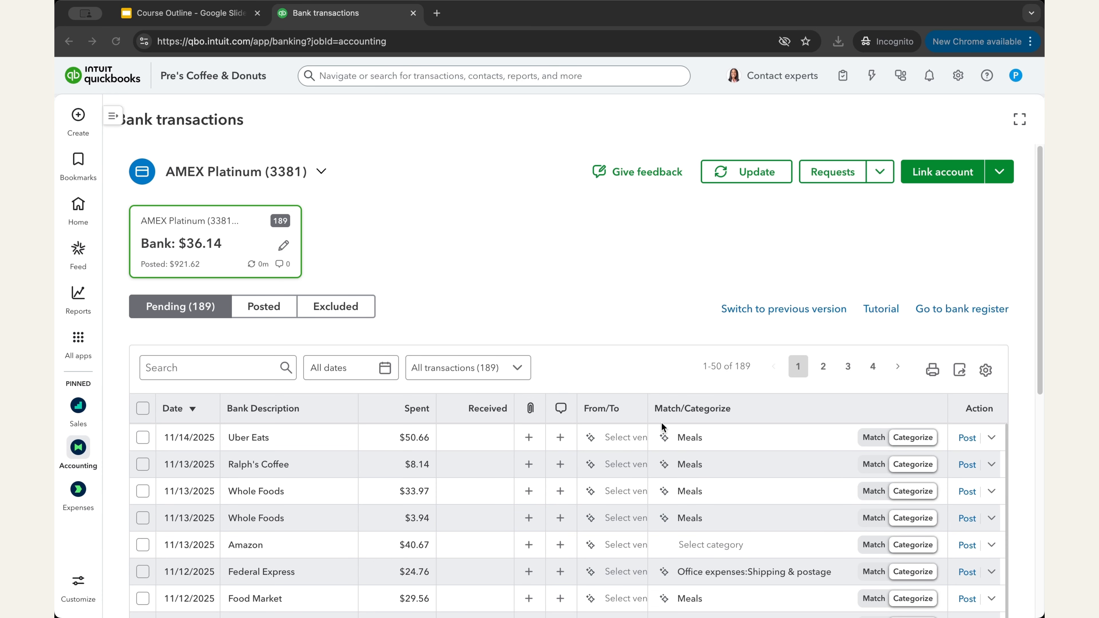
scroll(665, 414, down, 5)
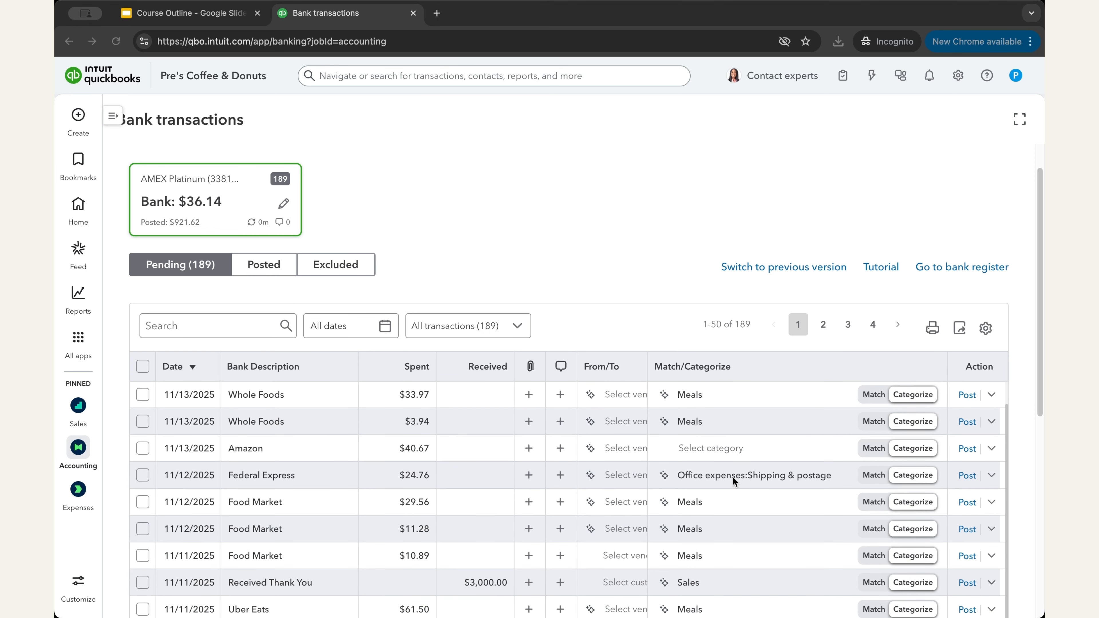
scroll(734, 480, down, 10)
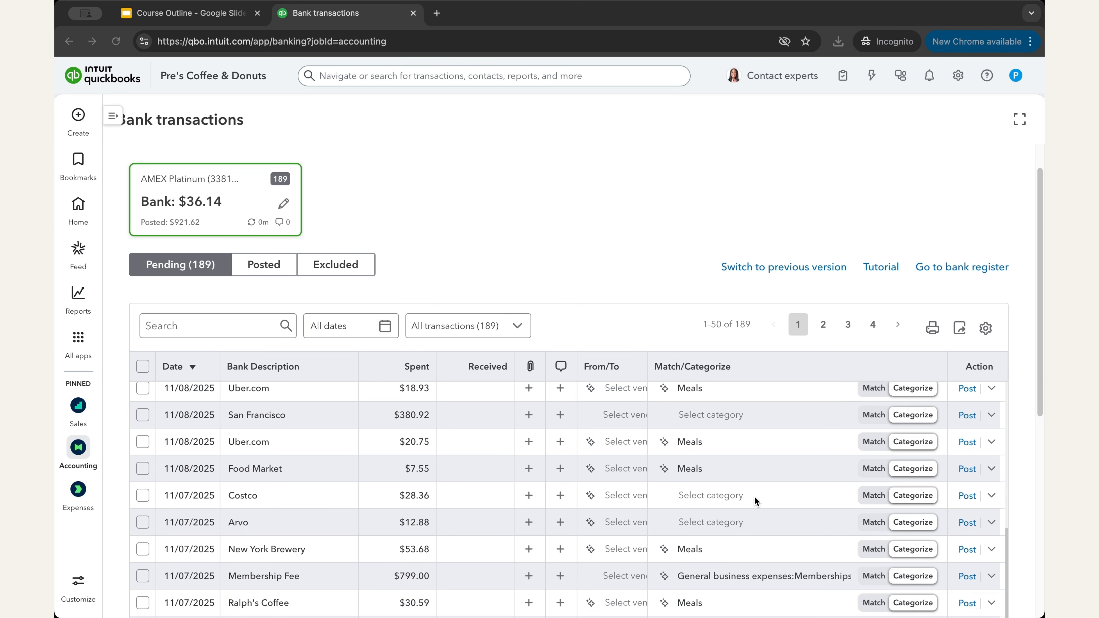
scroll(782, 514, up, 10)
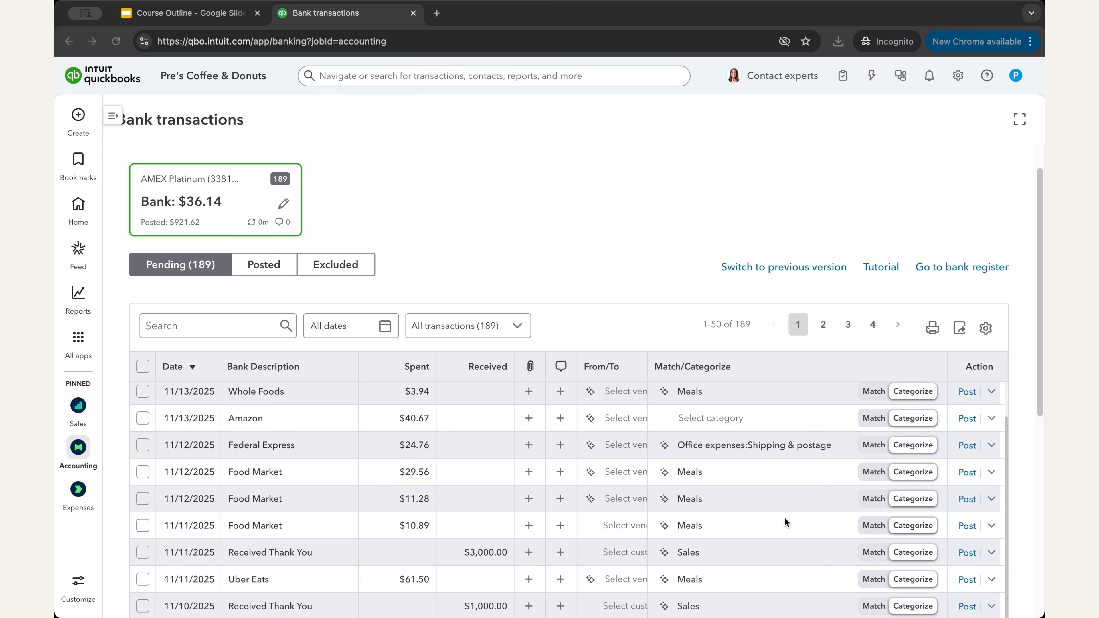
scroll(817, 526, up, 2)
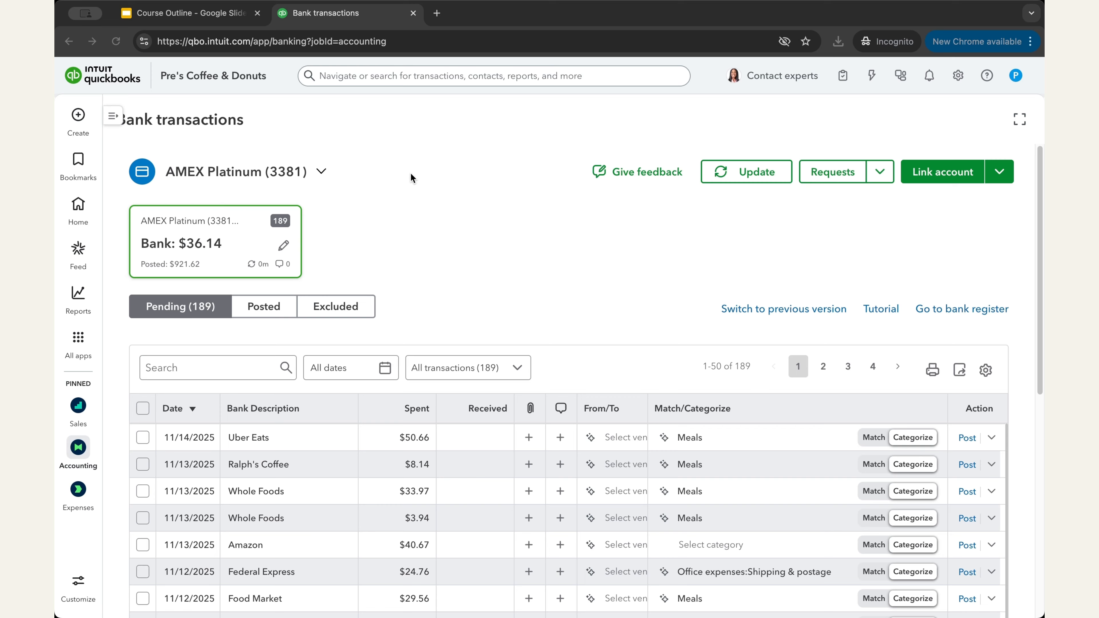
click(691, 216)
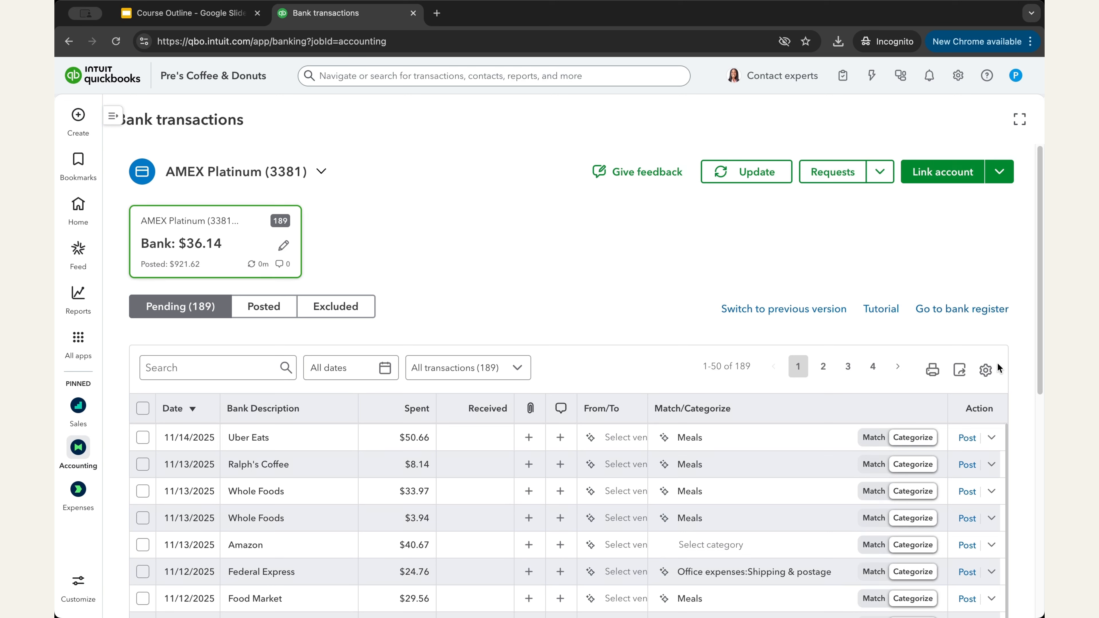
click(987, 371)
scroll(956, 452, down, 4)
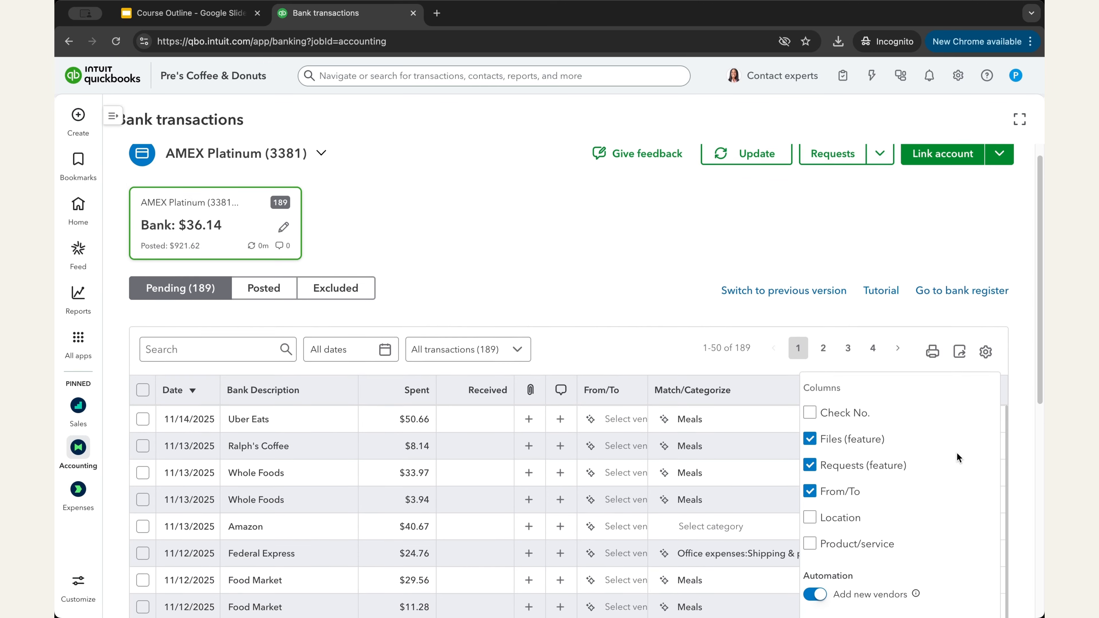
scroll(854, 449, down, 6)
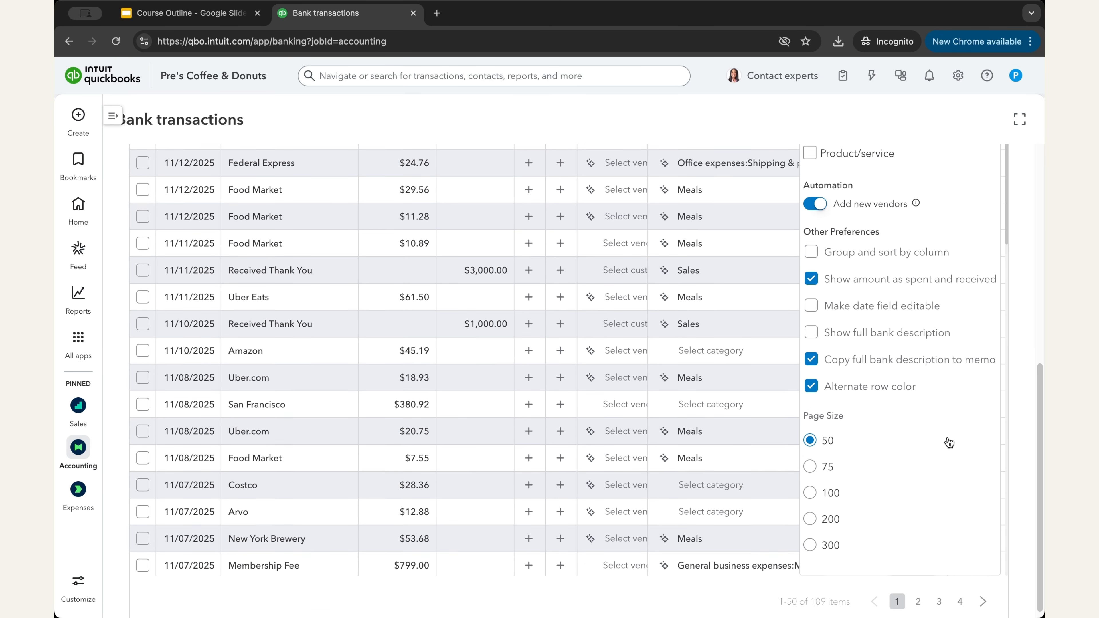
scroll(947, 435, up, 10)
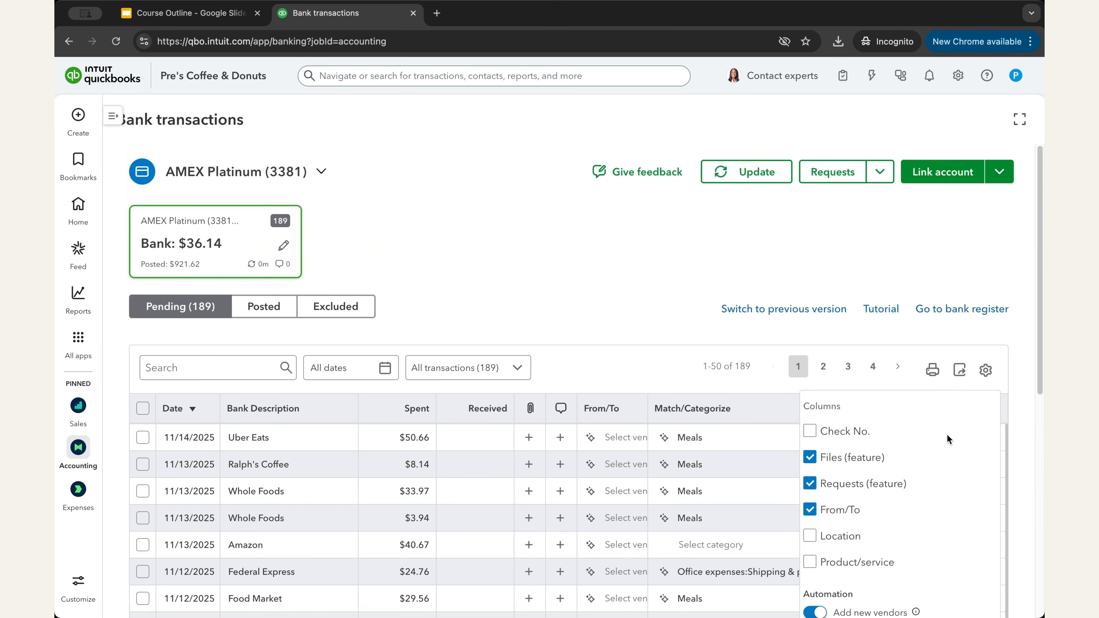
click(985, 369)
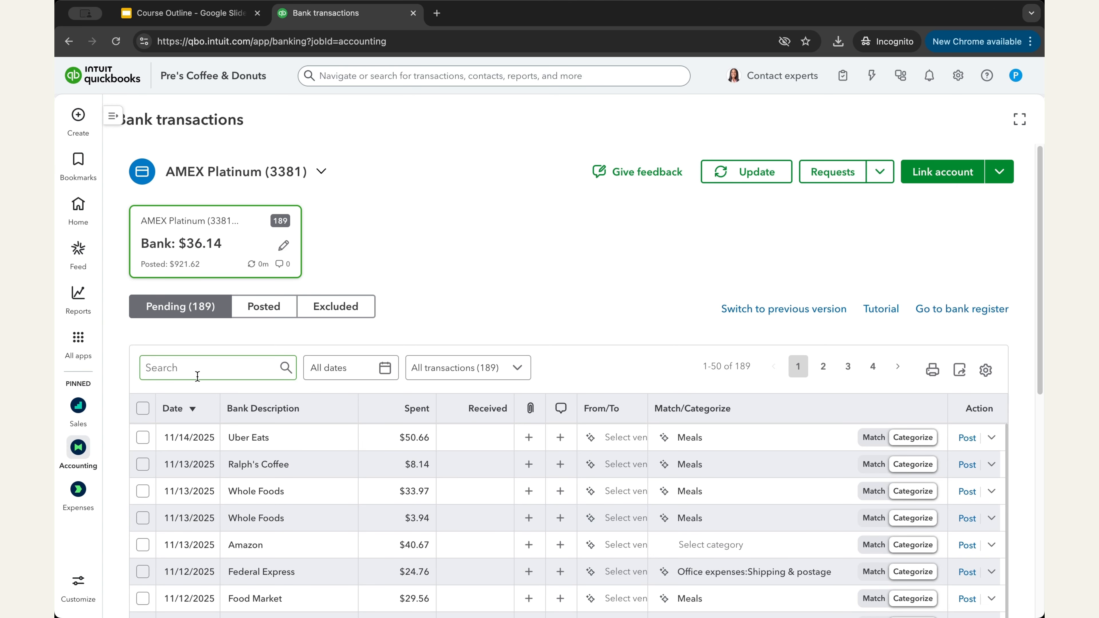
click(379, 373)
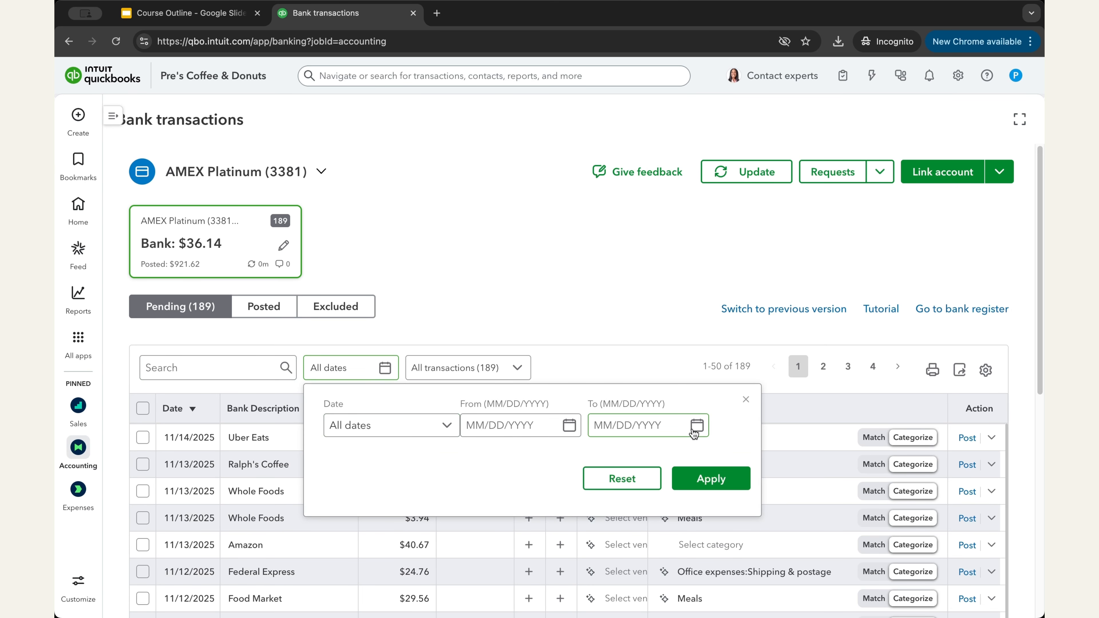
click(483, 376)
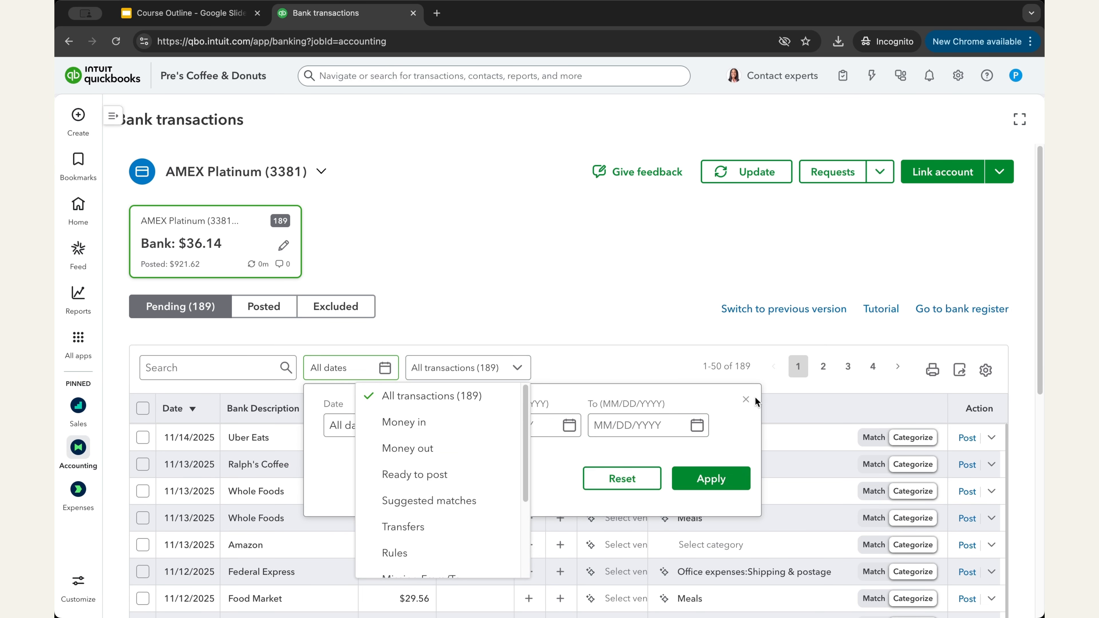
click(455, 423)
click(498, 369)
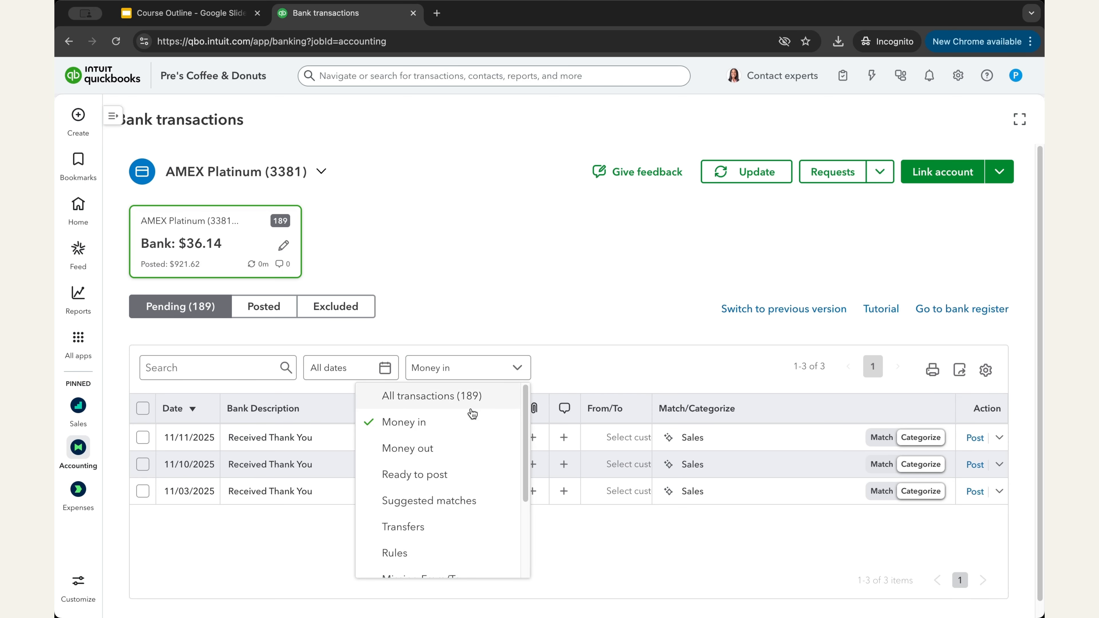
click(444, 448)
click(498, 373)
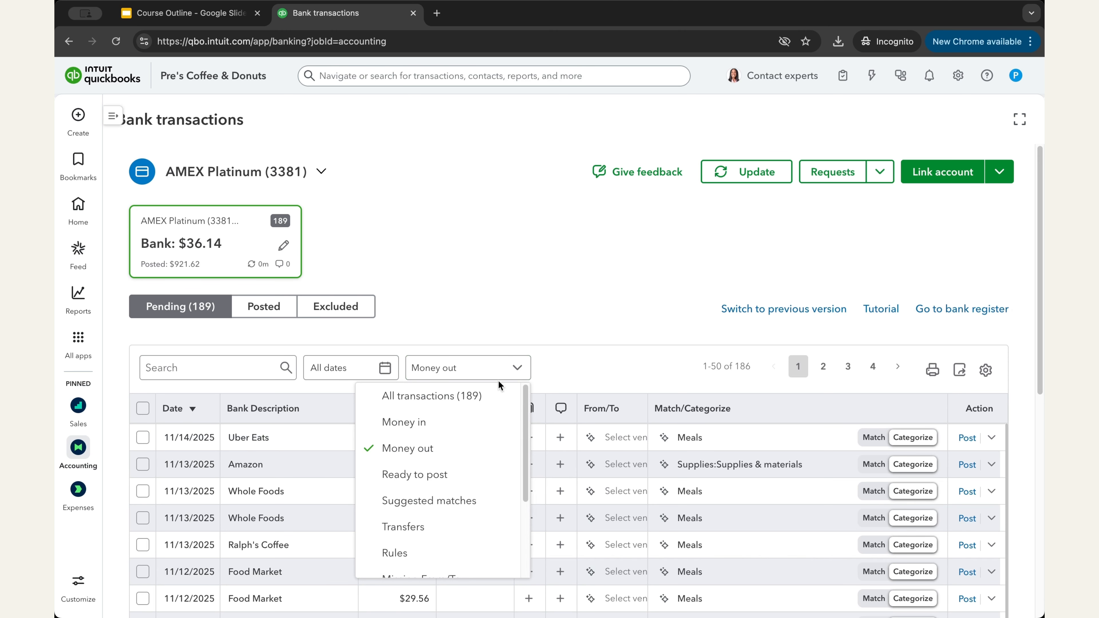
click(496, 397)
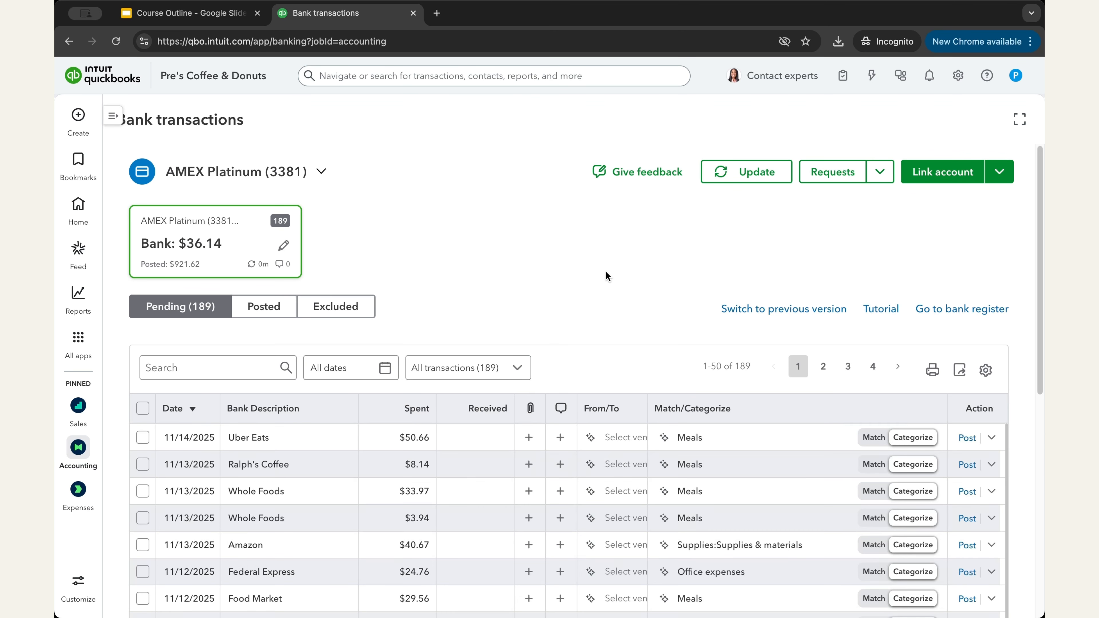
click(193, 370)
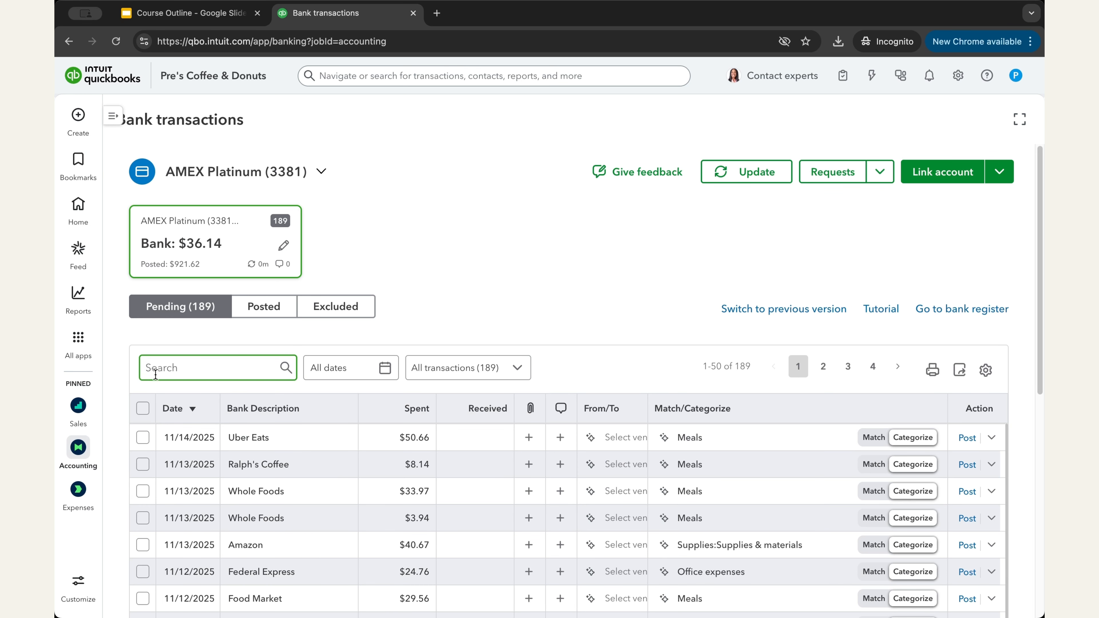
click(504, 307)
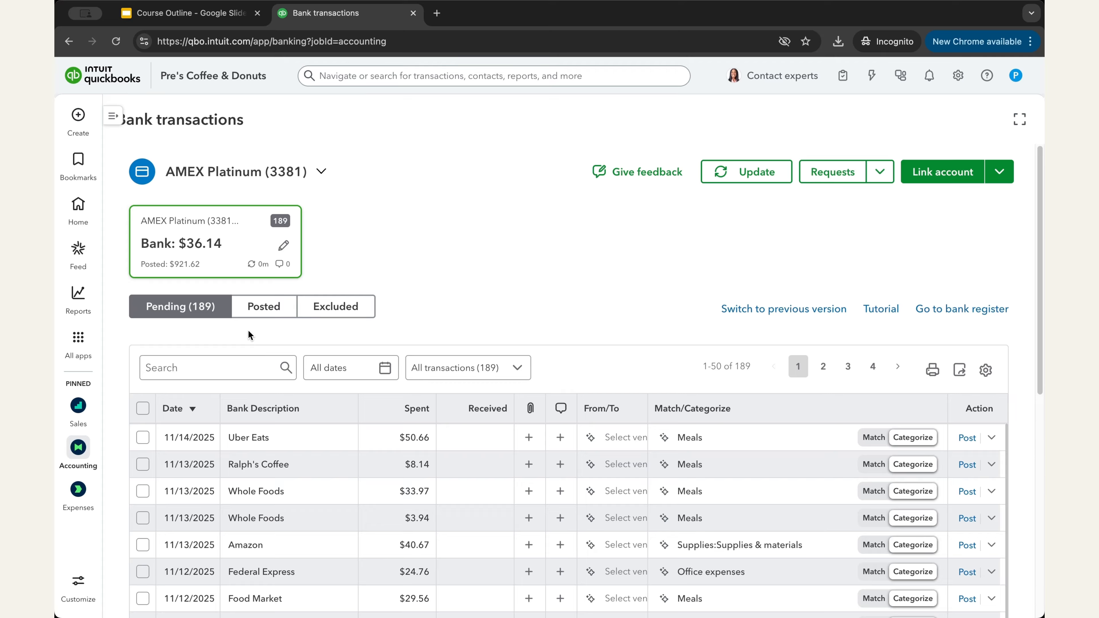
scroll(701, 526, down, 3)
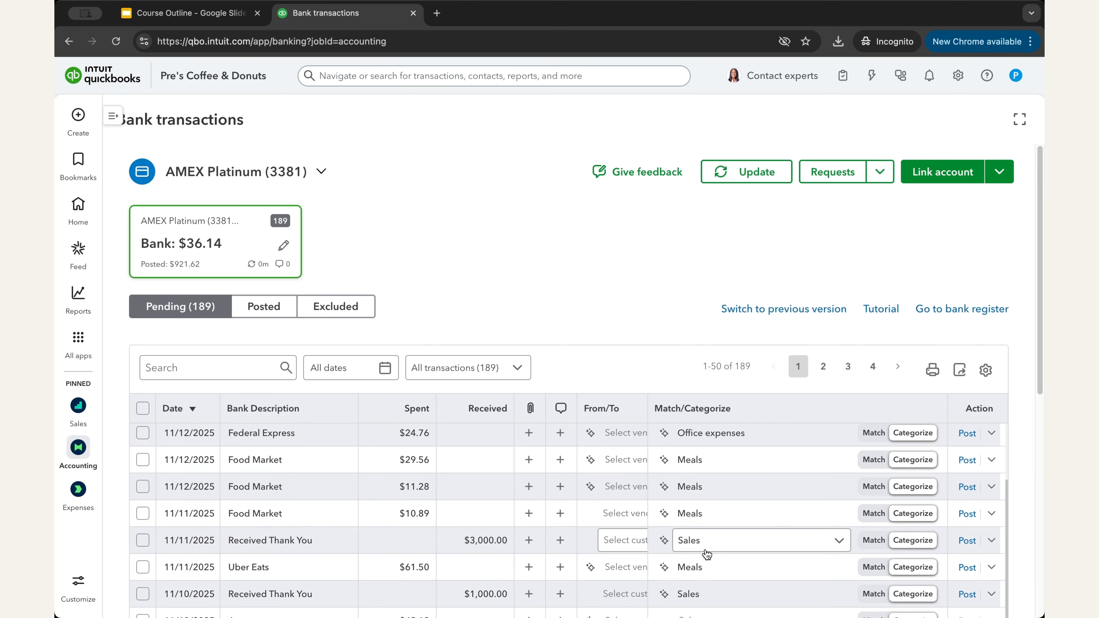
scroll(704, 552, up, 3)
click(265, 310)
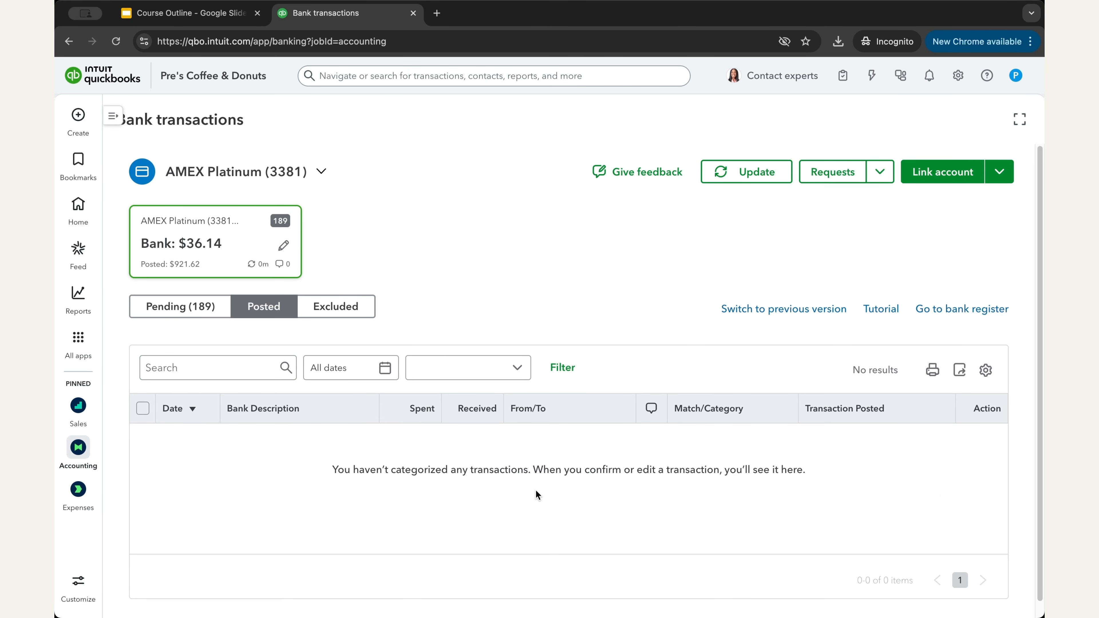
click(196, 307)
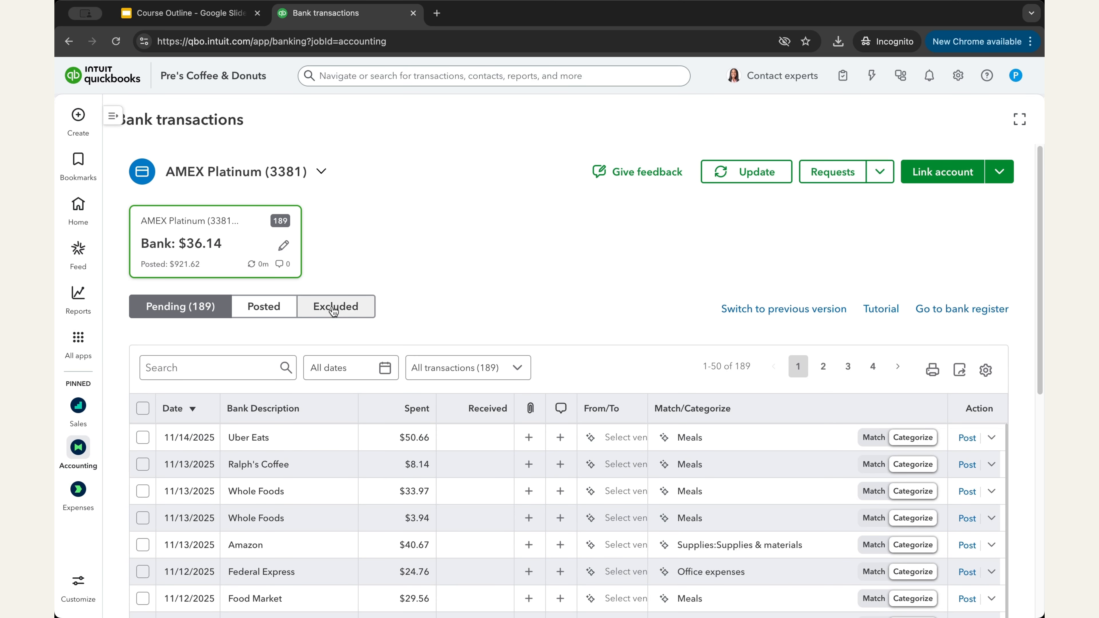
click(344, 310)
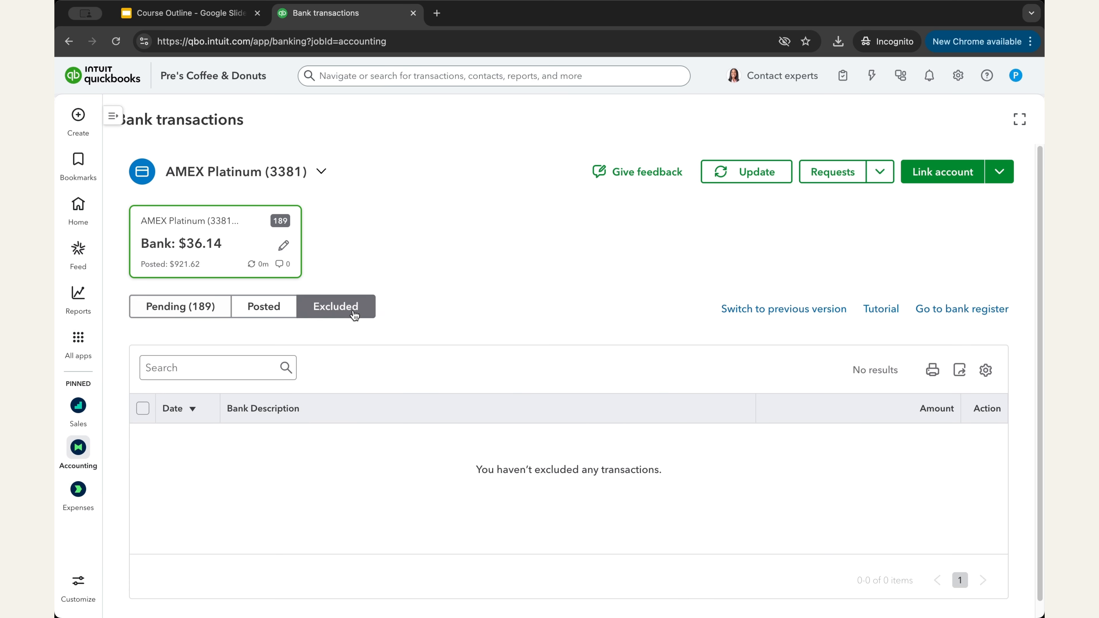
click(190, 313)
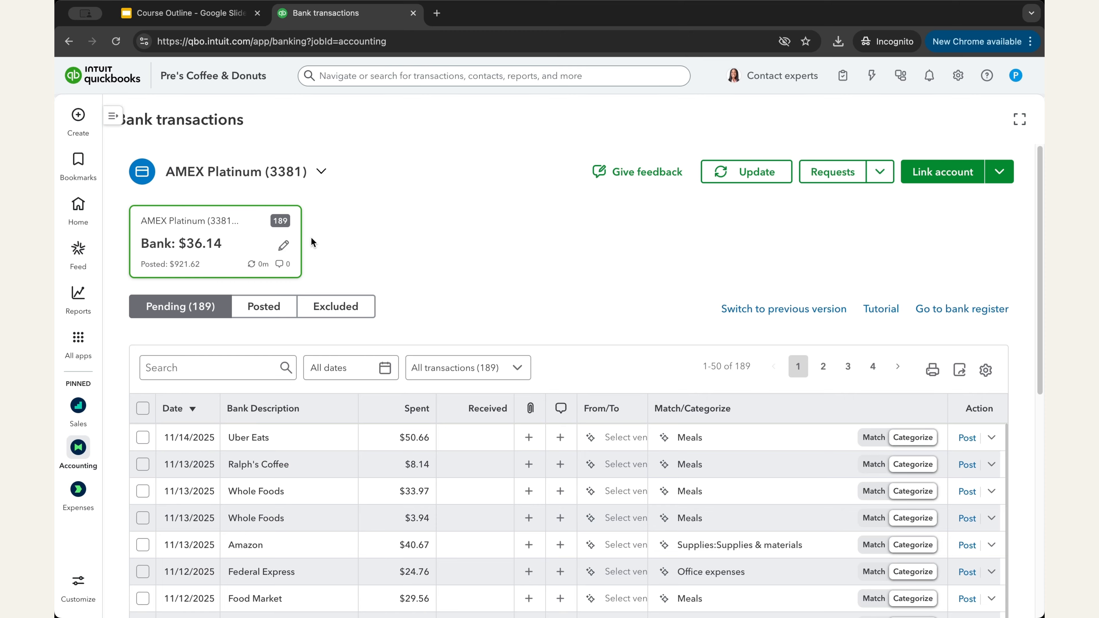
Step: Change the AMEX Platinum (3381) account name to 'Primary Credit Card' and save
click(283, 247)
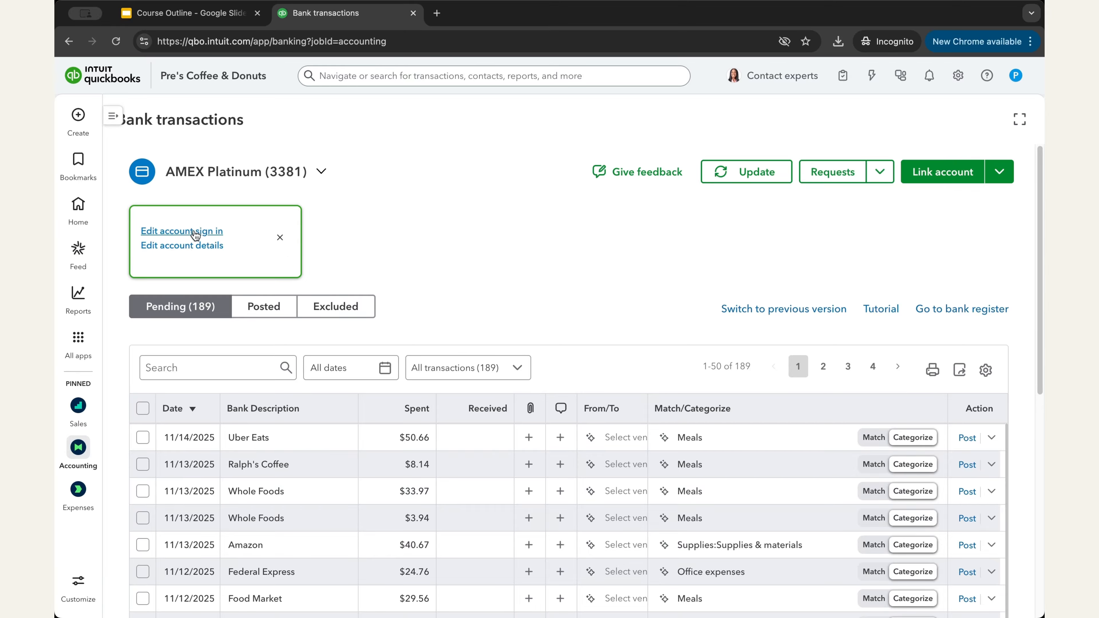
click(158, 249)
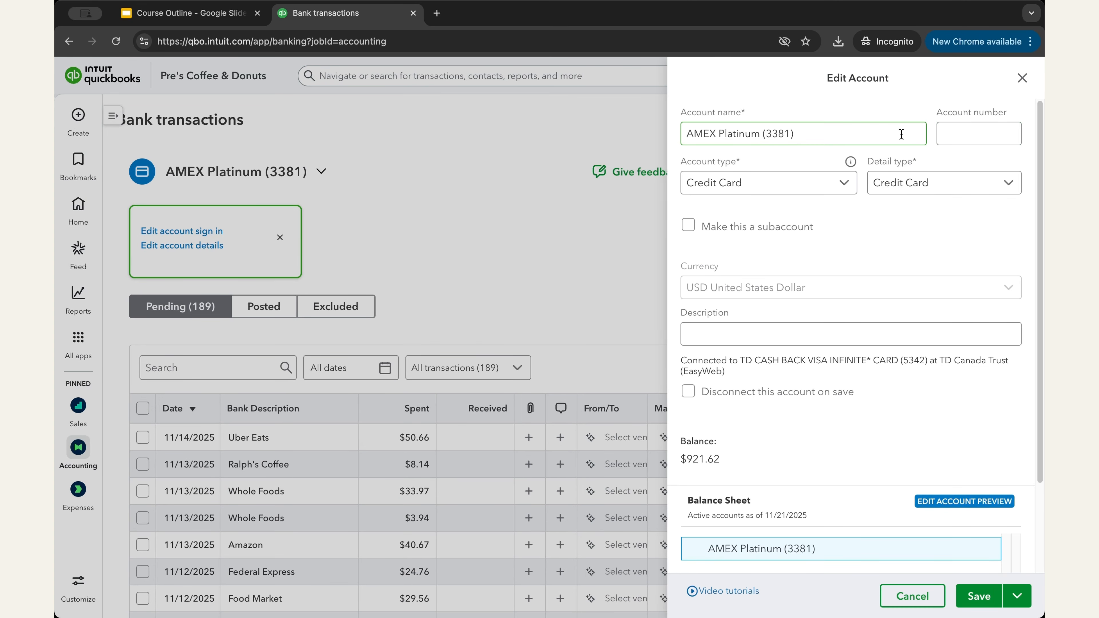
click(884, 136)
triple_click(755, 135)
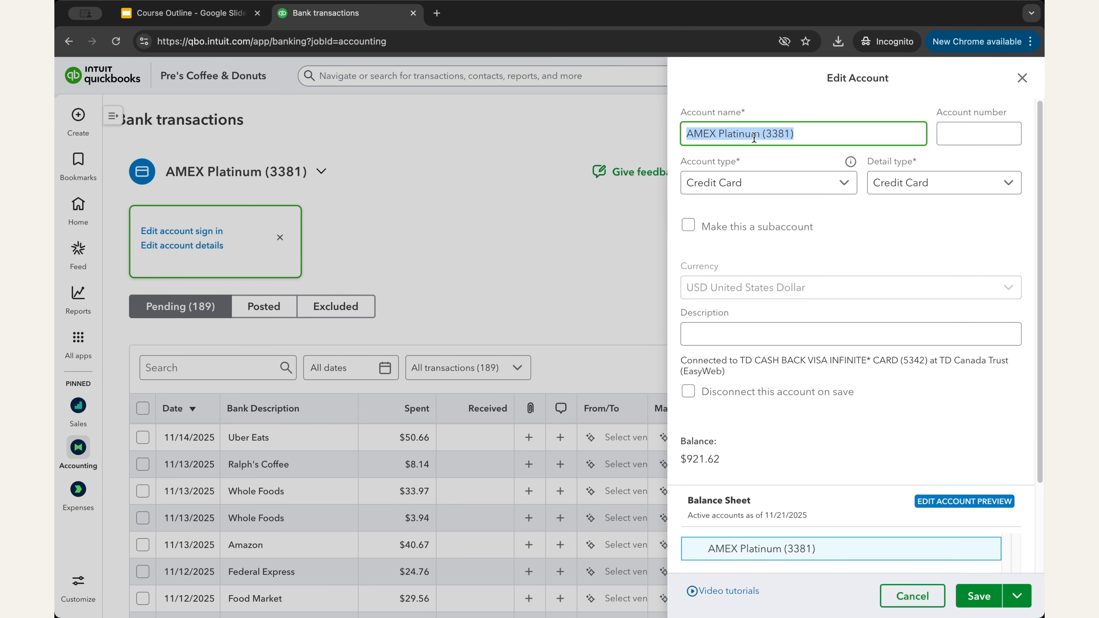
click(861, 134)
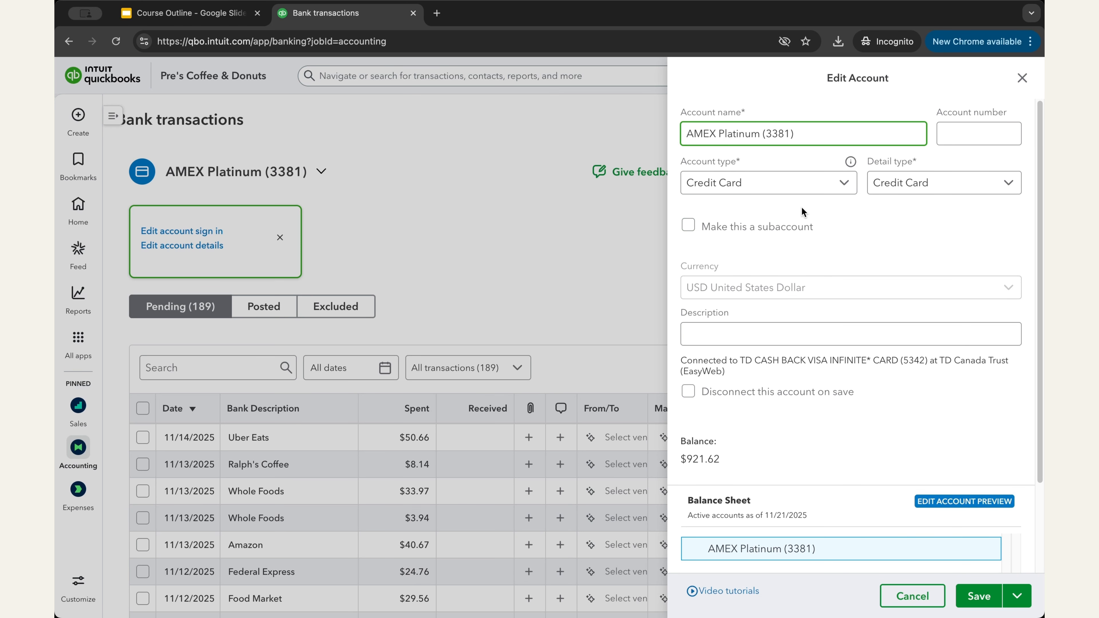
drag(814, 134, 621, 133)
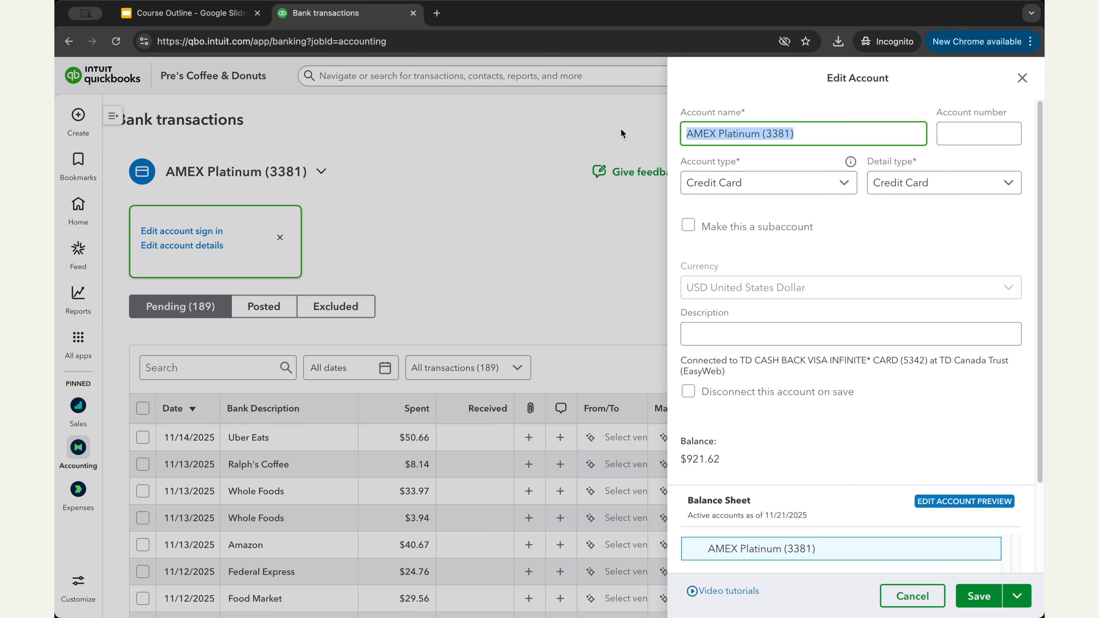
text(Primary C)
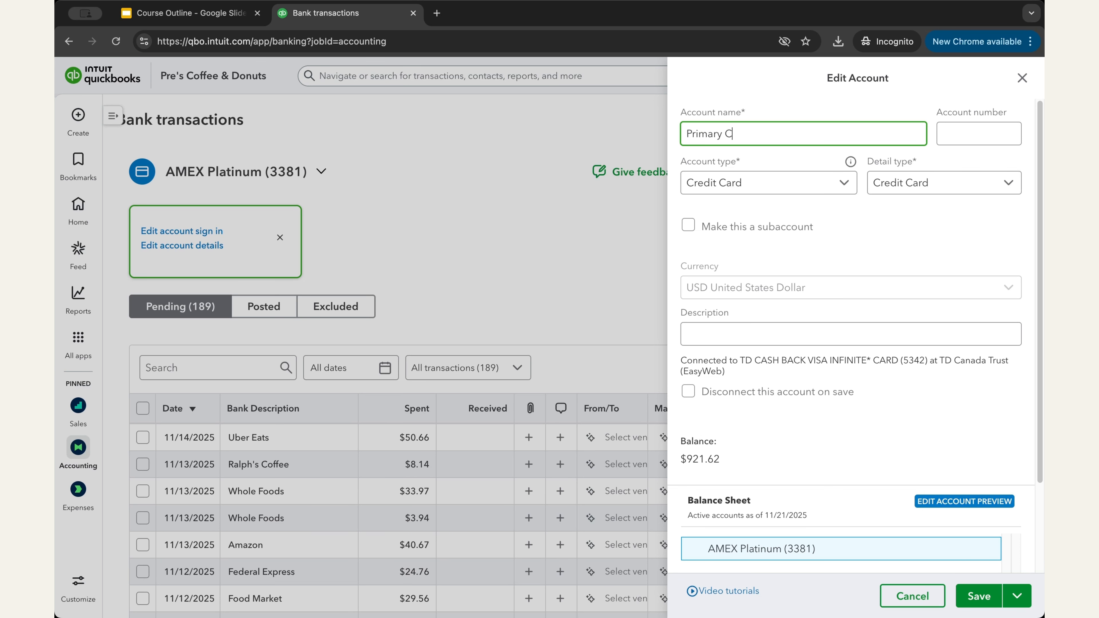
text(redit Card)
click(980, 604)
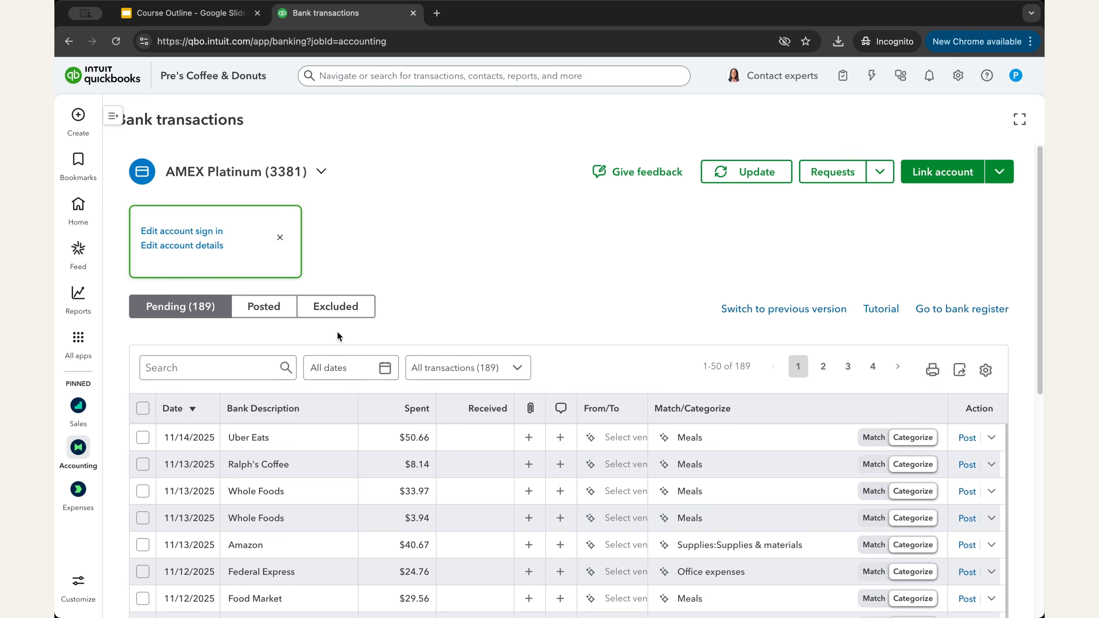
Step: Filter the Chart of accounts to Balance sheet accounts and find Primary Credit Card at $921.62
mouse_move(79, 448)
click(169, 319)
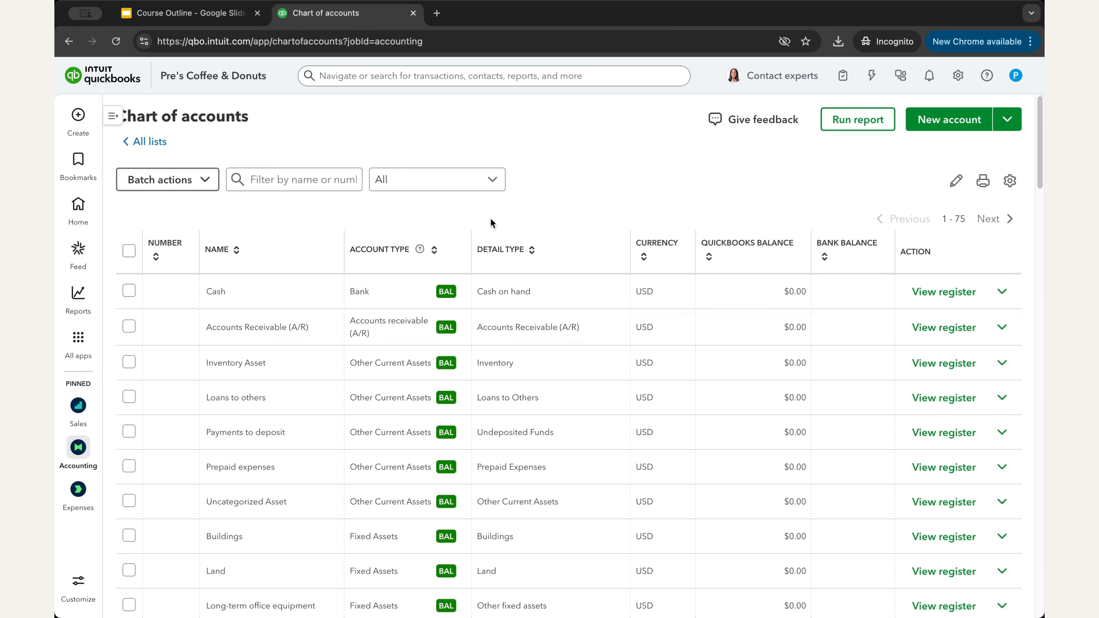
click(491, 193)
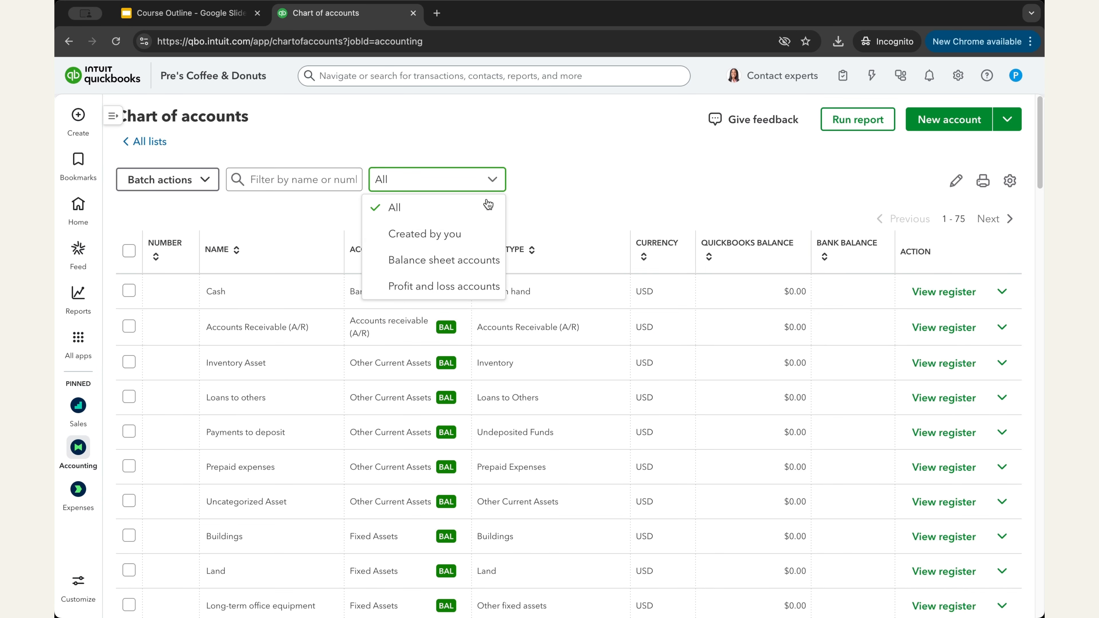
click(450, 263)
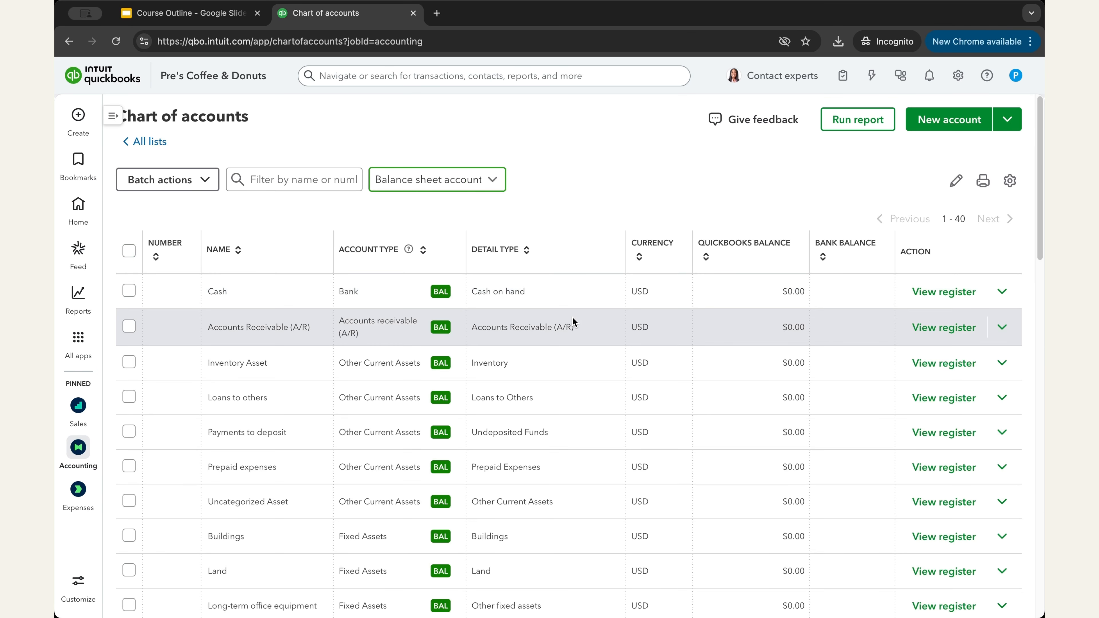
scroll(589, 356, down, 10)
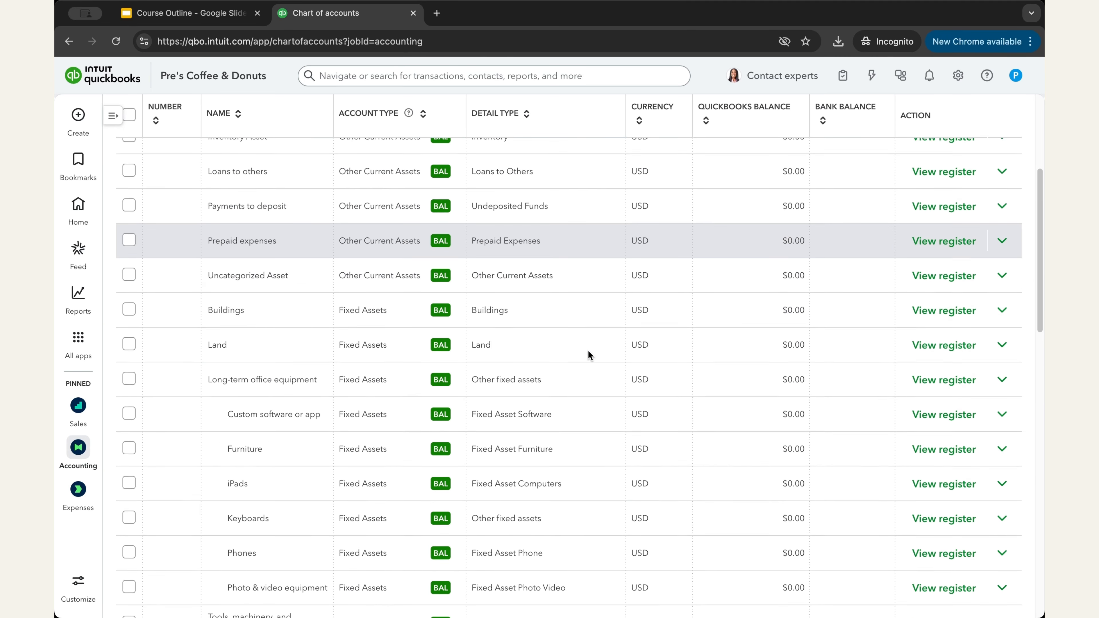
scroll(588, 351, down, 3)
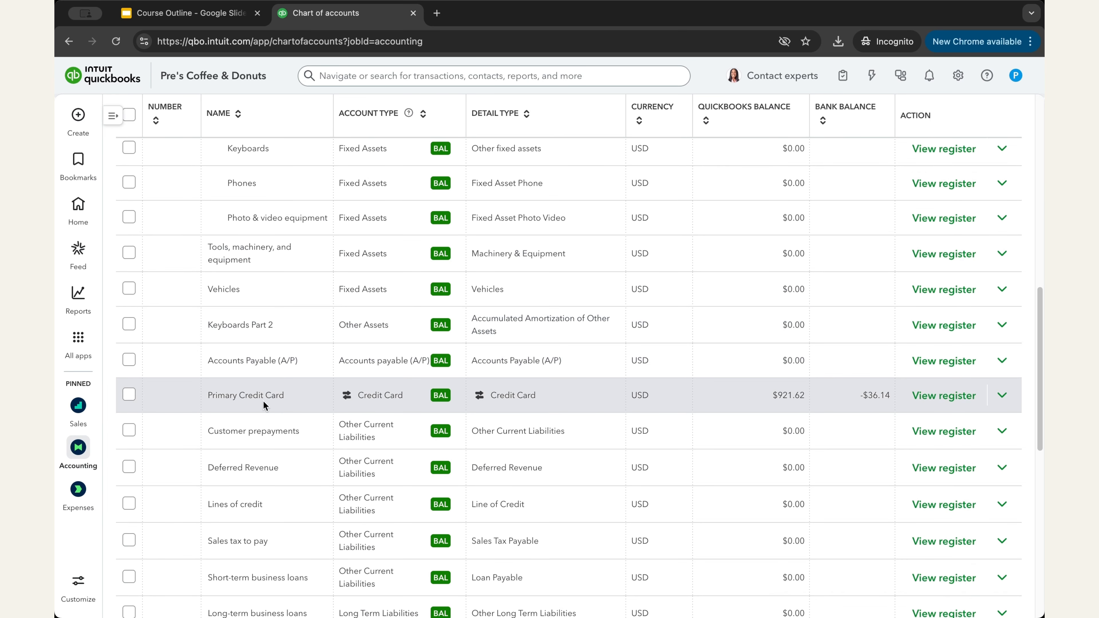
drag(204, 394, 288, 394)
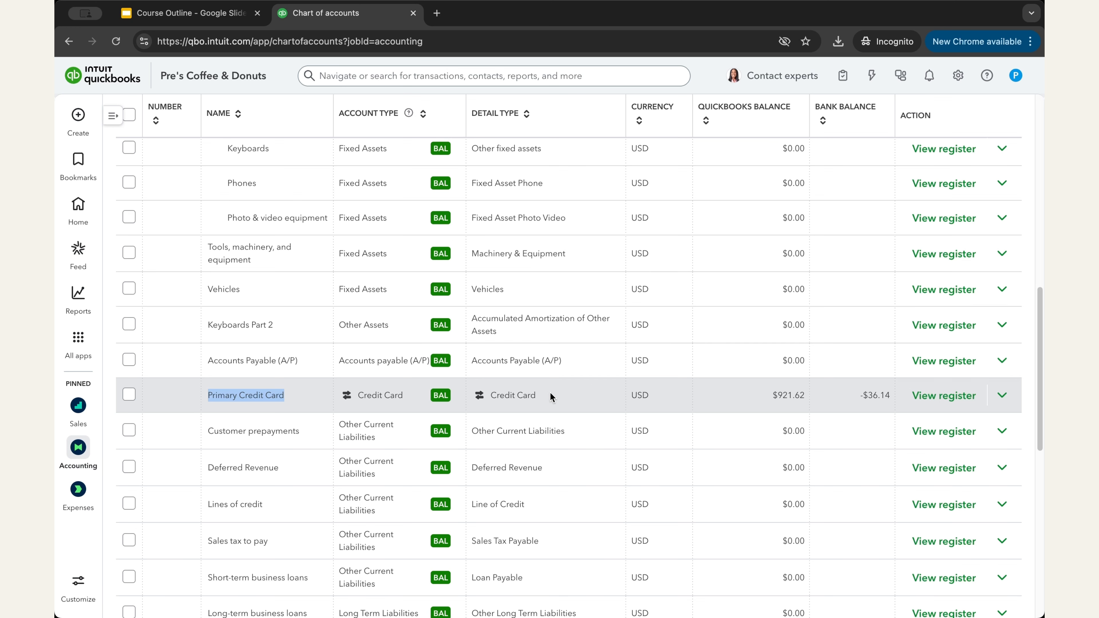
scroll(562, 407, up, 1)
scroll(561, 407, up, 10)
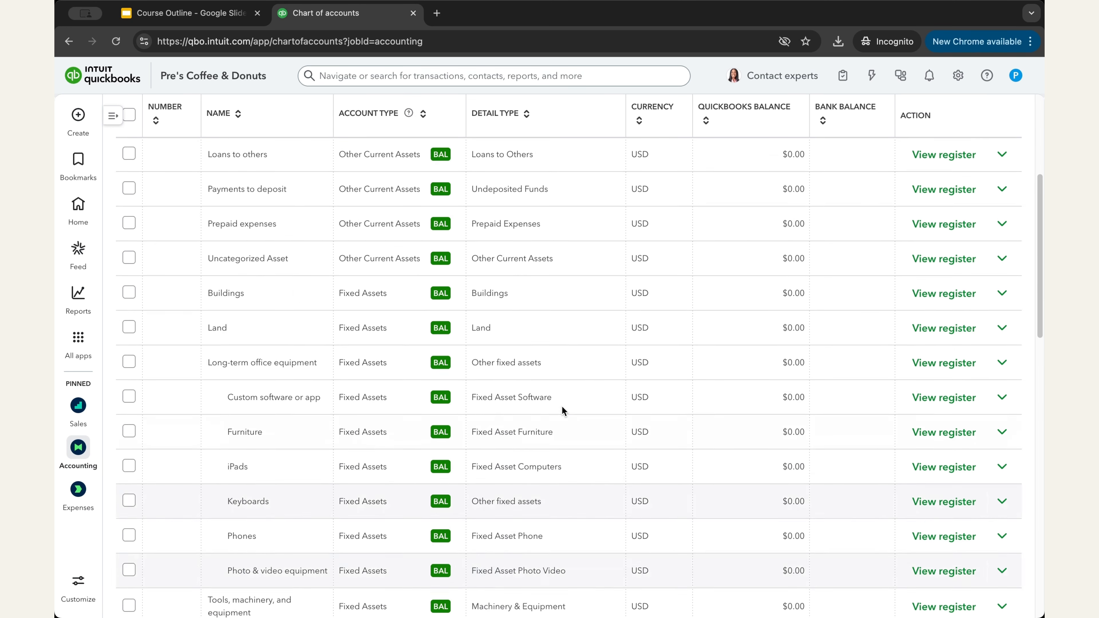
Step: Return to Bank transactions and link the TD checking account through Connect an account
mouse_move(78, 447)
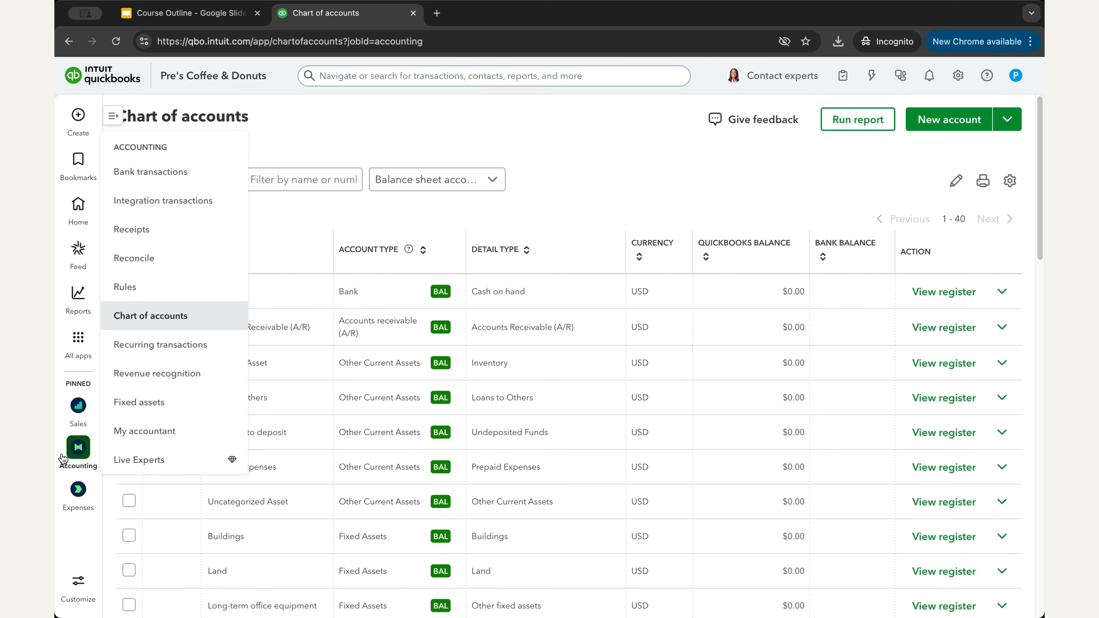
click(174, 179)
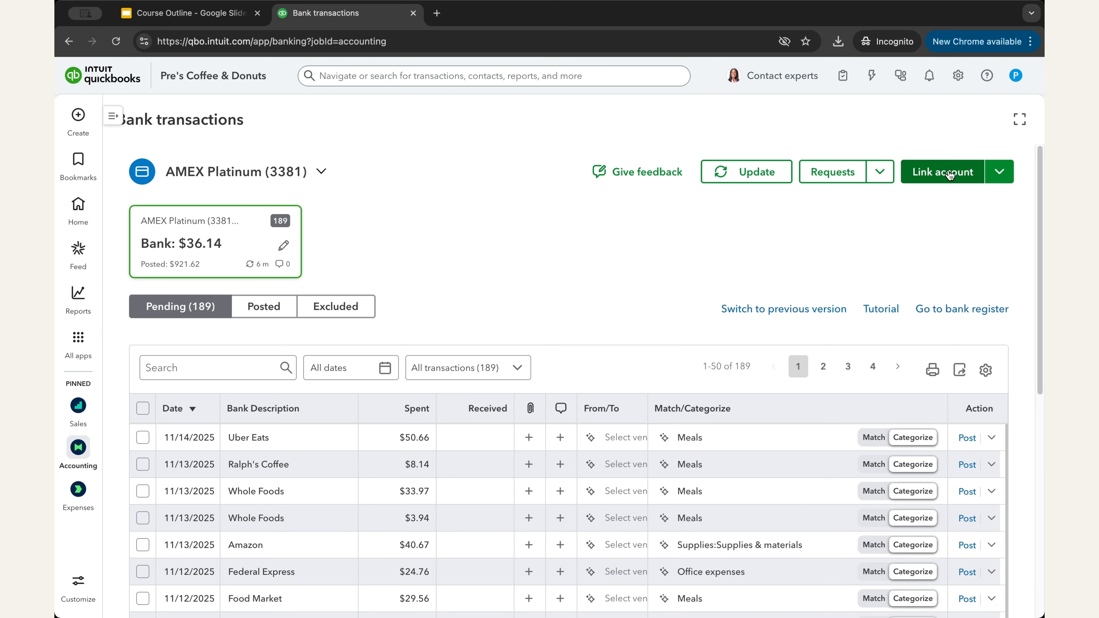
click(944, 181)
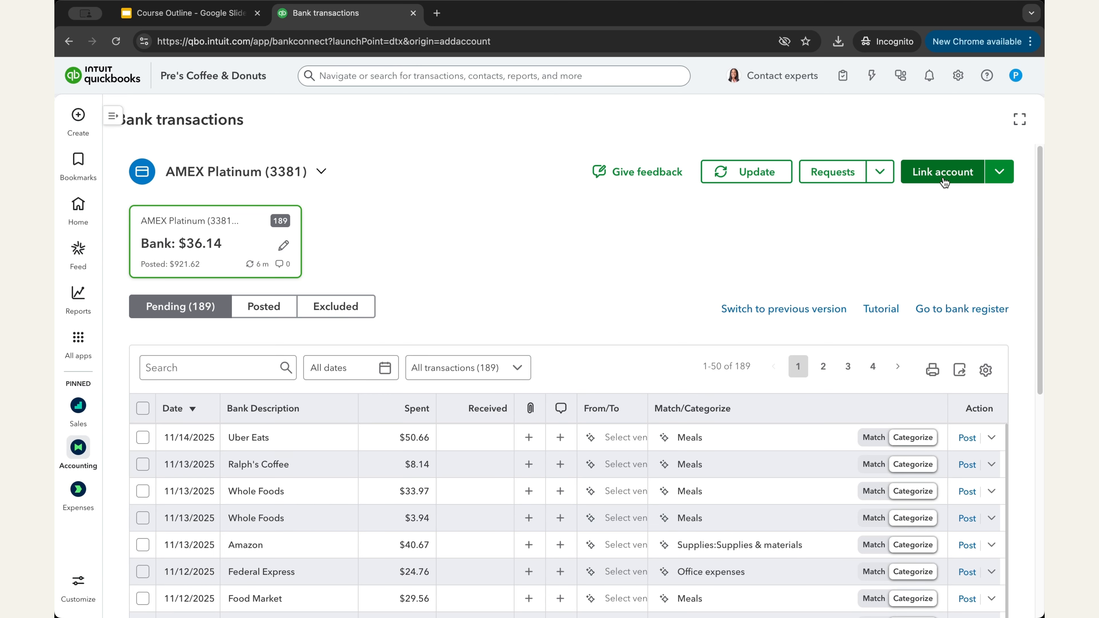
click(610, 190)
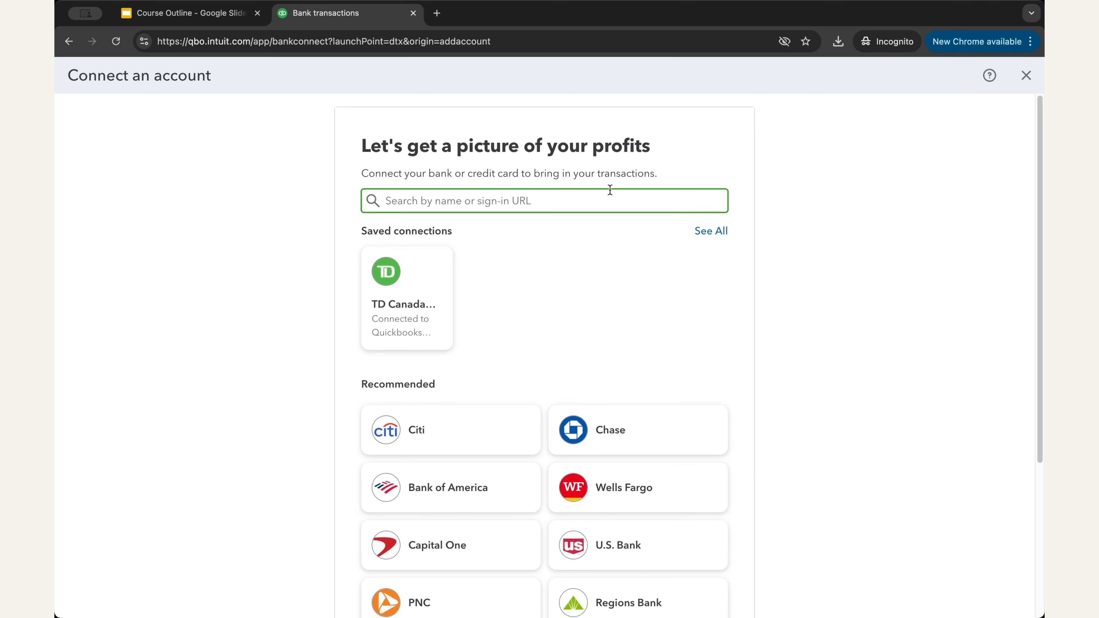
scroll(827, 349, down, 5)
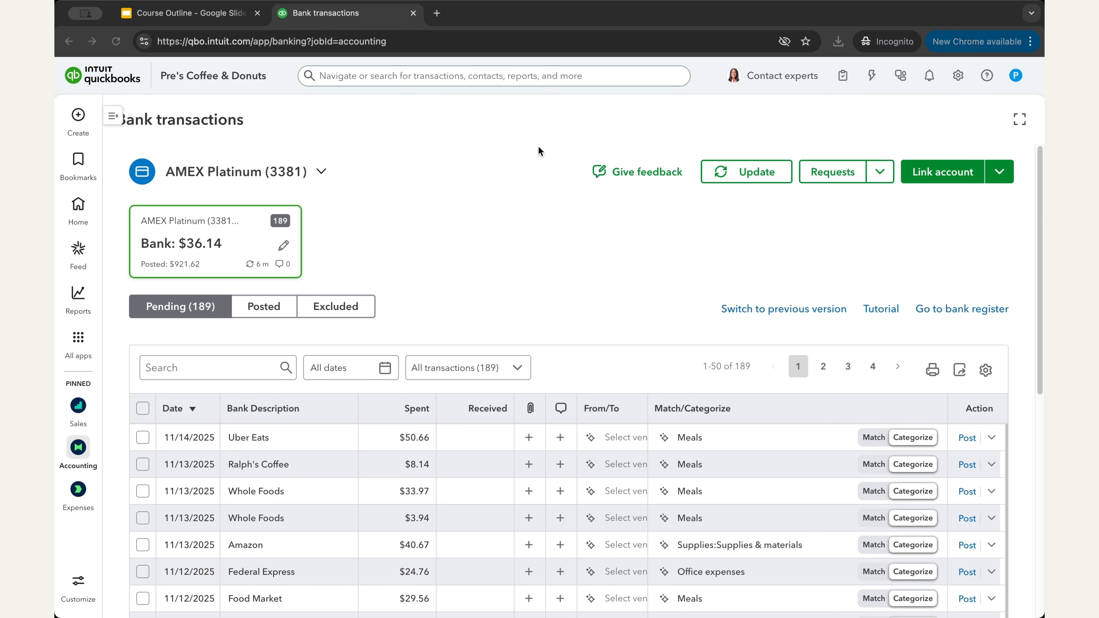
click(927, 236)
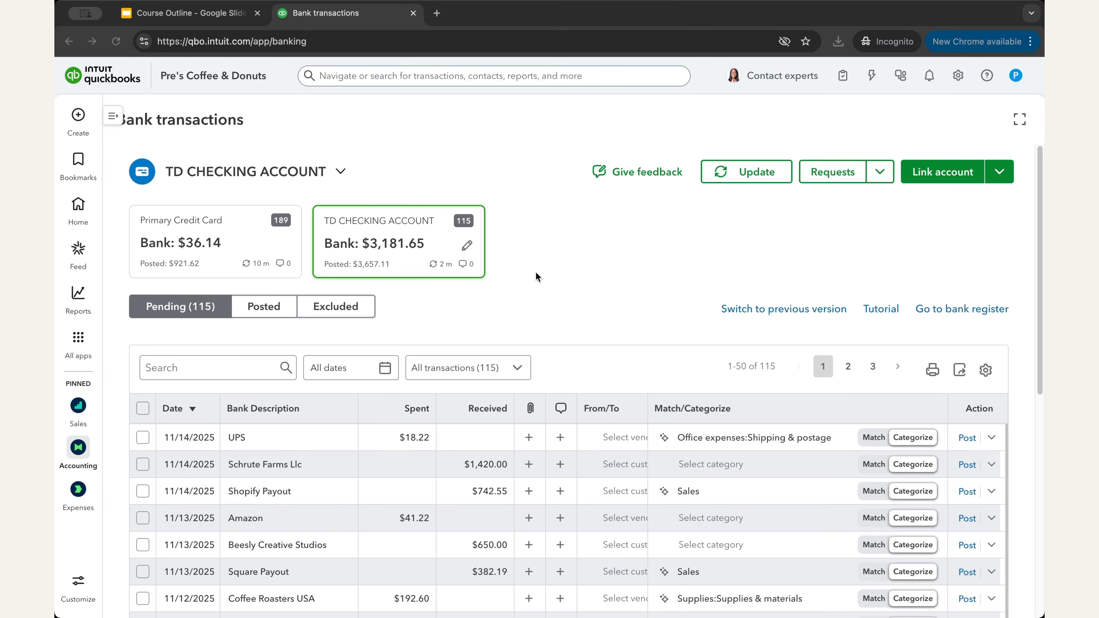
Step: Switch between the Primary Credit Card and TD CHECKING ACCOUNT transaction lists
click(287, 253)
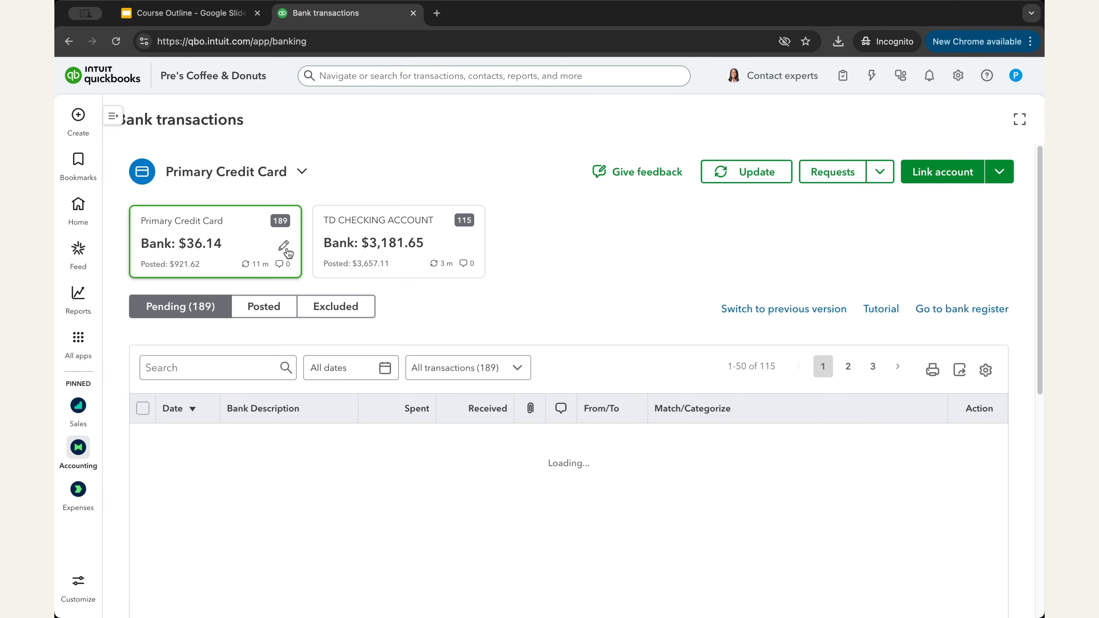
click(409, 245)
click(240, 211)
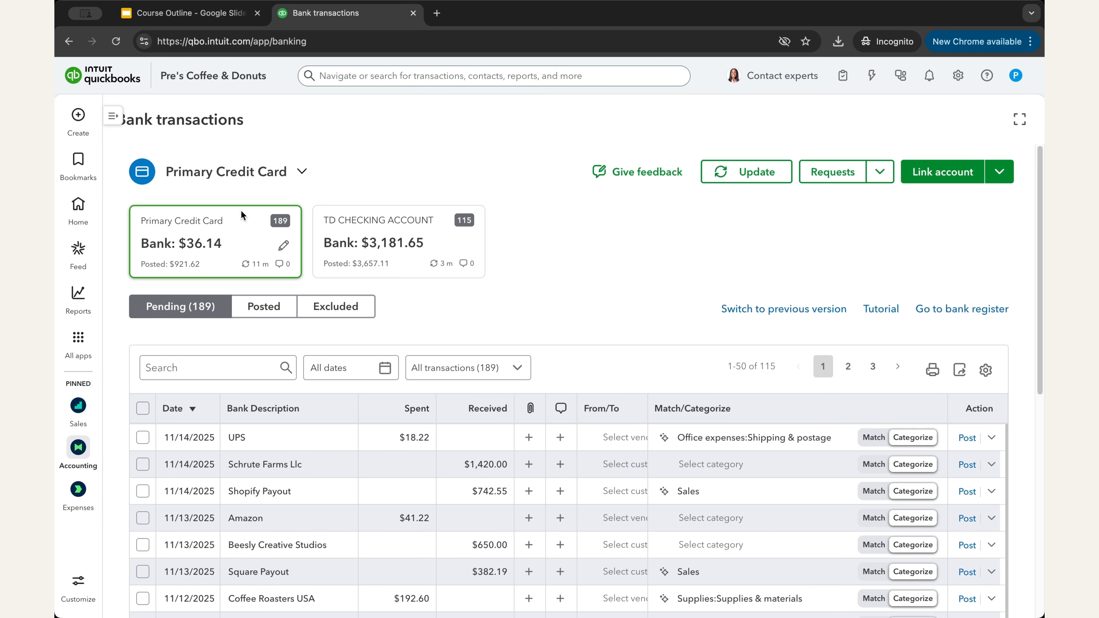
click(381, 240)
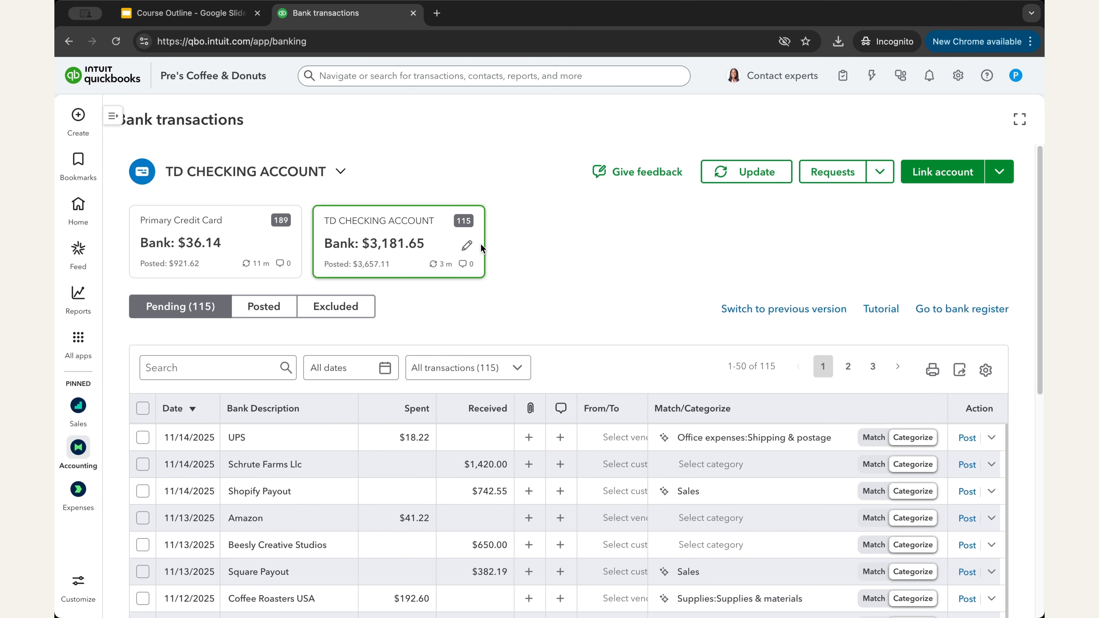
Step: Rename the TD CHECKING ACCOUNT to 'Primary Checking Account' and save it
click(467, 245)
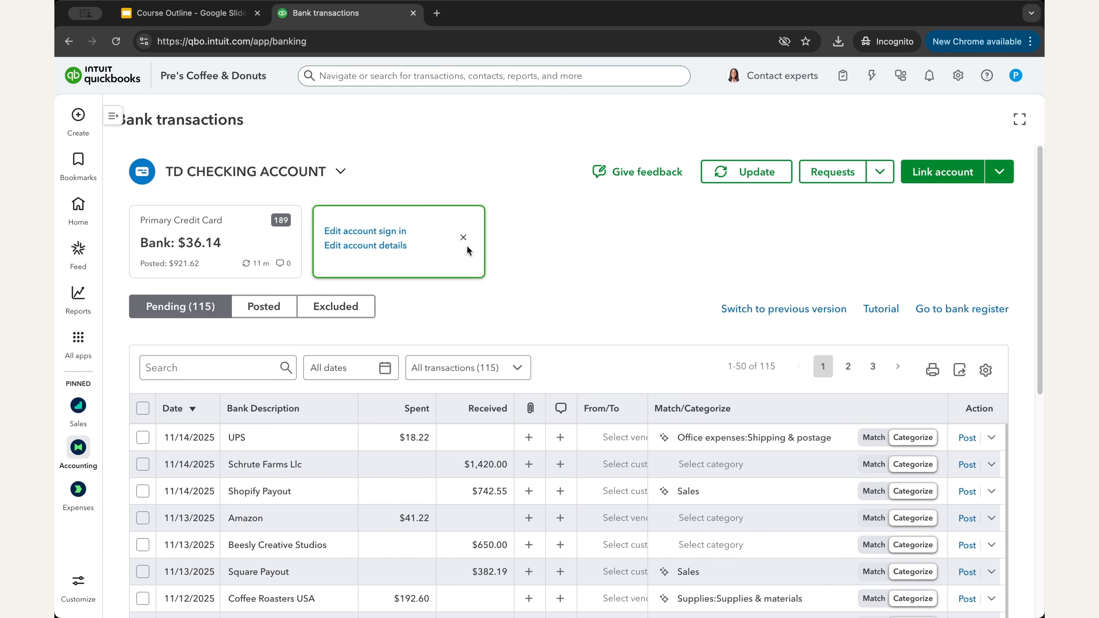
click(374, 254)
triple_click(756, 123)
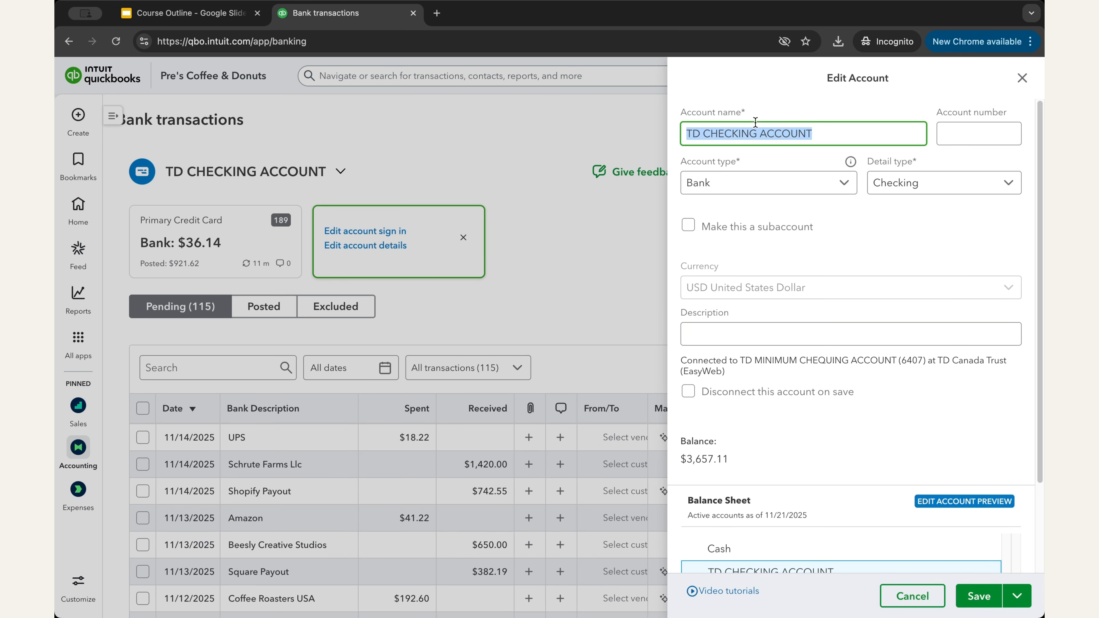
text(Primary Check)
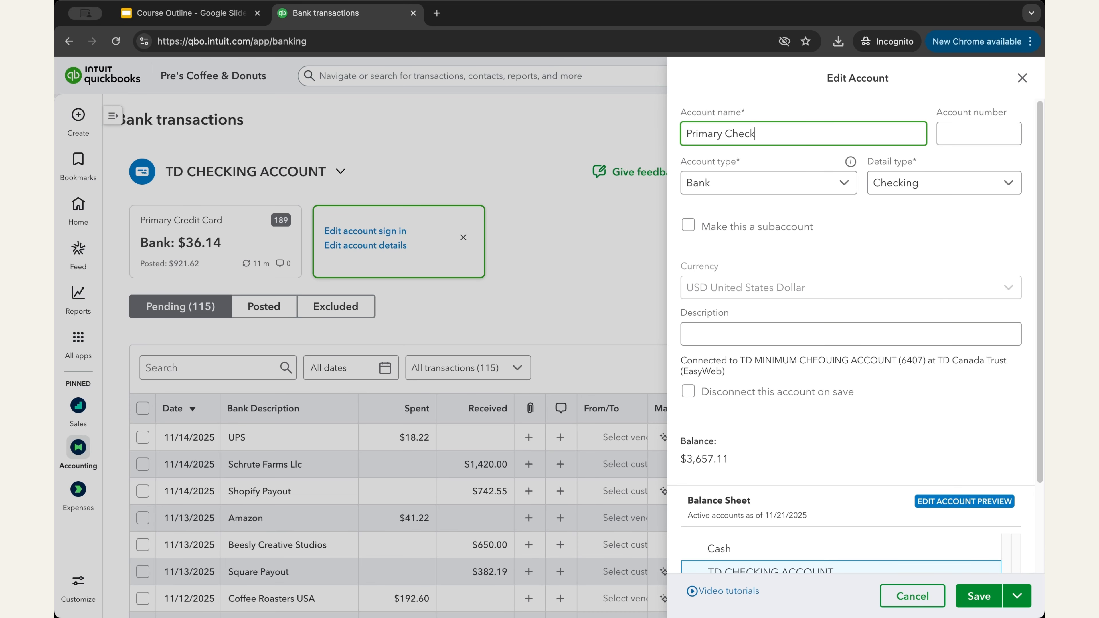
text(ing Account)
click(870, 234)
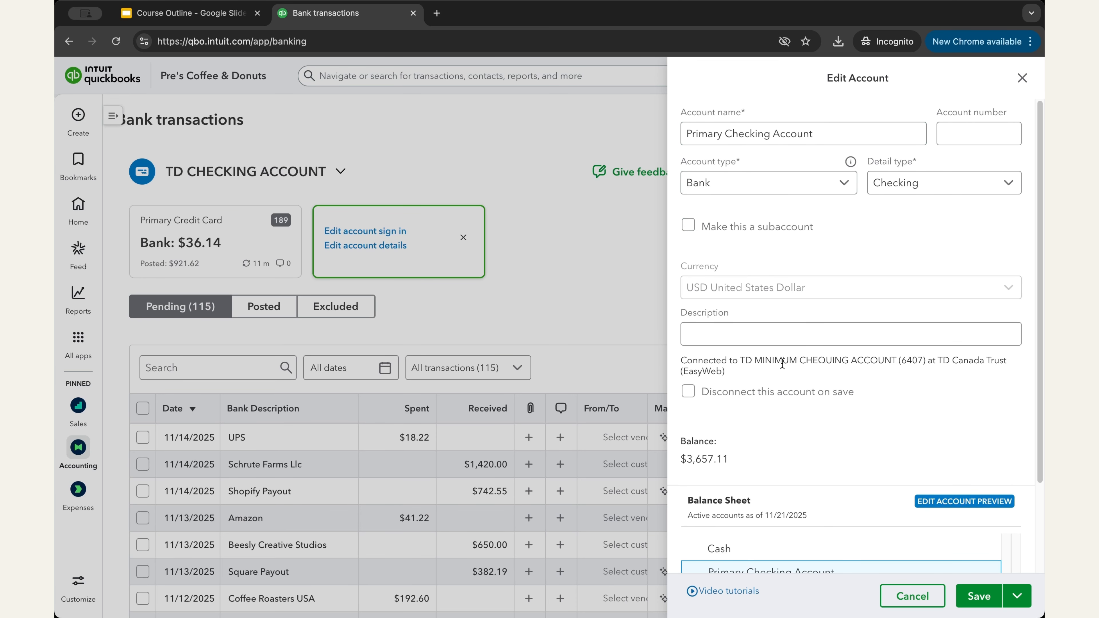
scroll(782, 364, down, 3)
click(976, 602)
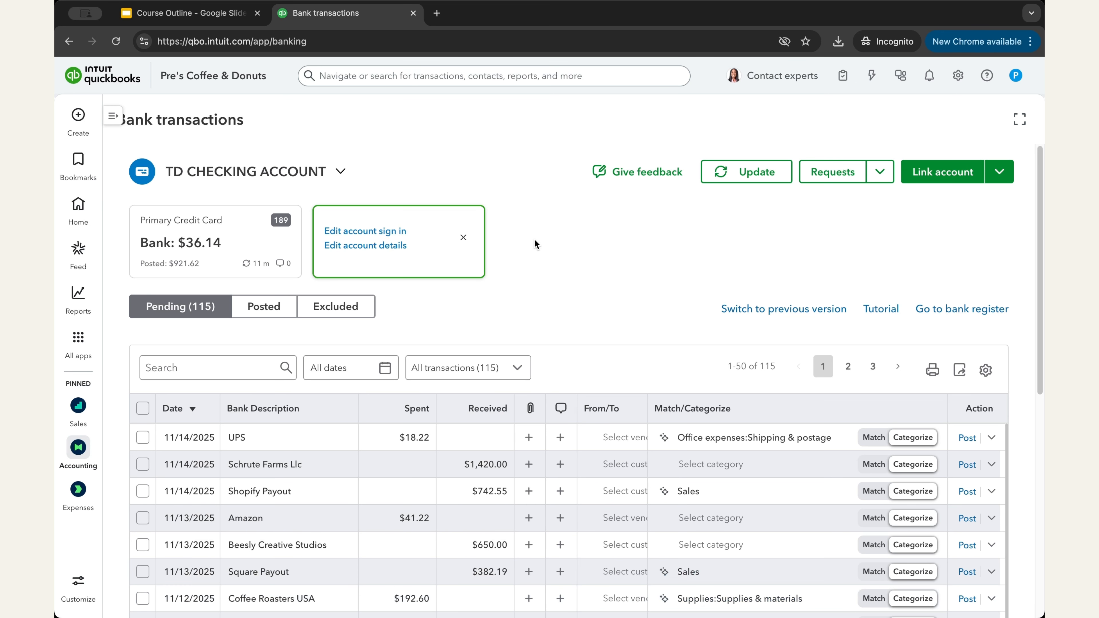
click(463, 238)
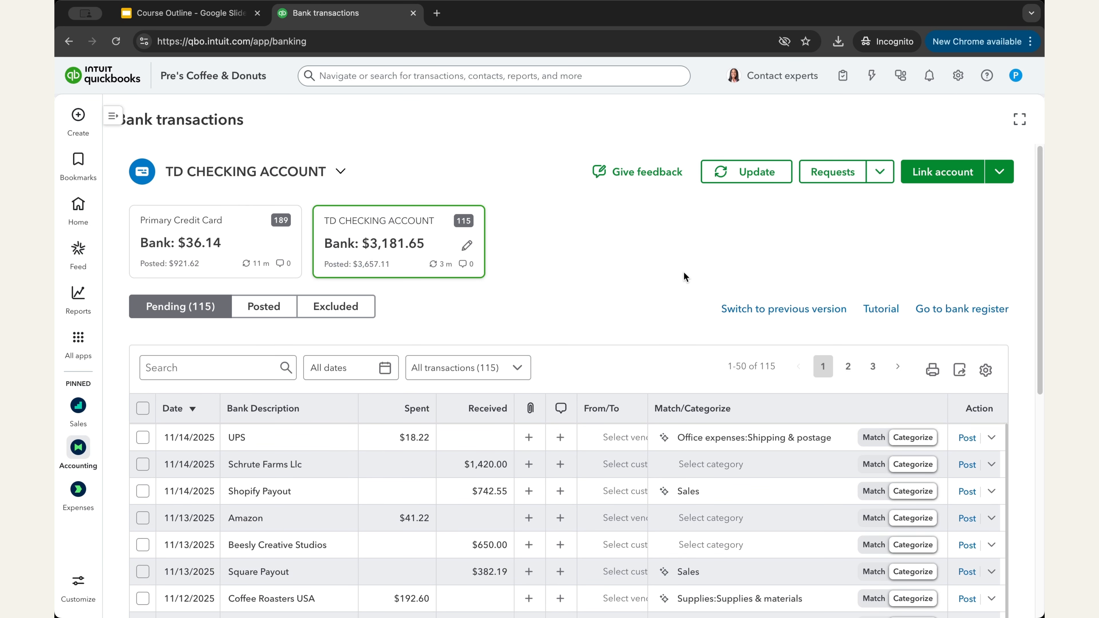